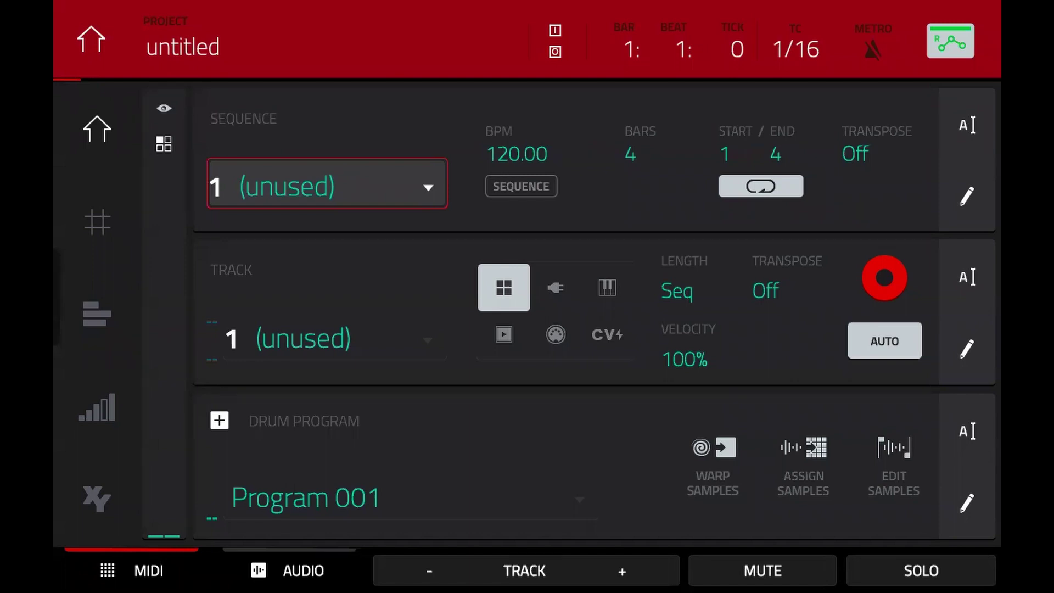
# Add a second drum program on track 2 and assign Program 001 to track 1.
pyautogui.press('F4')
pyautogui.click(220, 420)
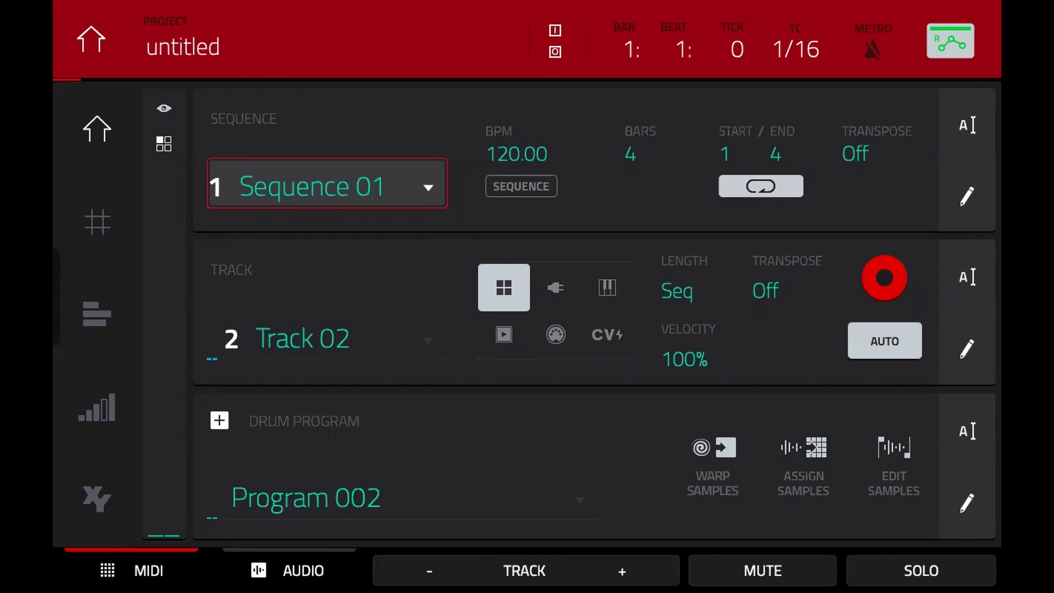
pyautogui.press('F3')
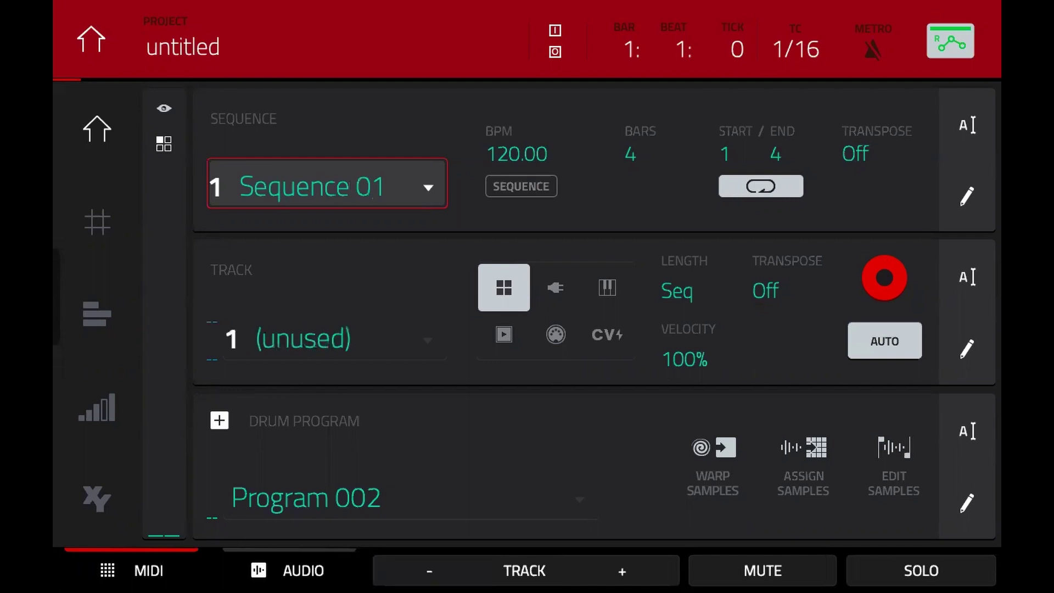
pyautogui.click(410, 495)
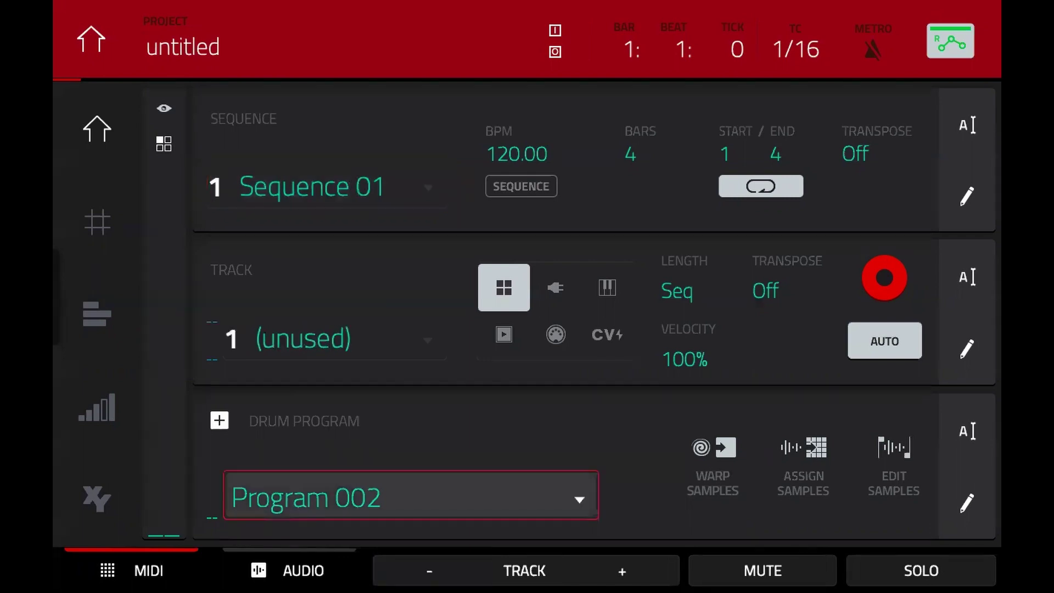
pyautogui.scroll(-1, 410, 495)
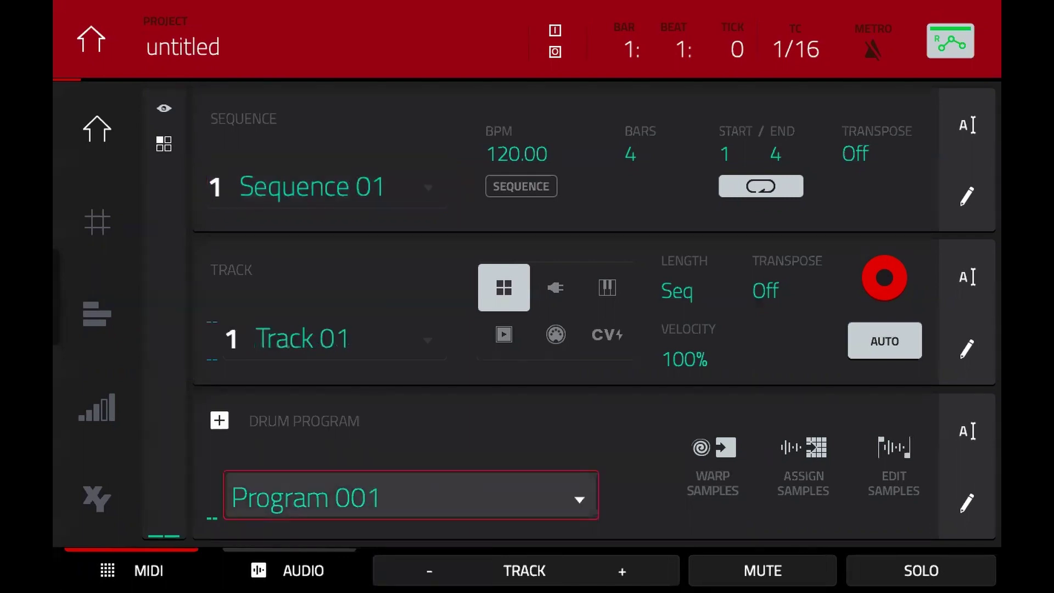
# Rename both the drum program on track 1 and the track itself as Chops.
pyautogui.click(966, 431)
pyautogui.write('C')
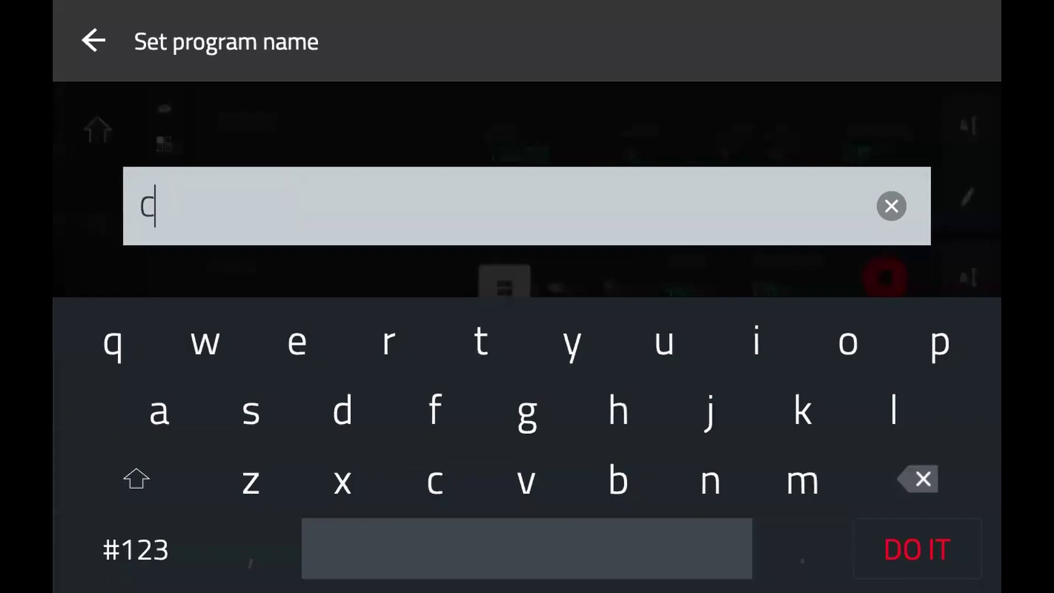
pyautogui.write('hops')
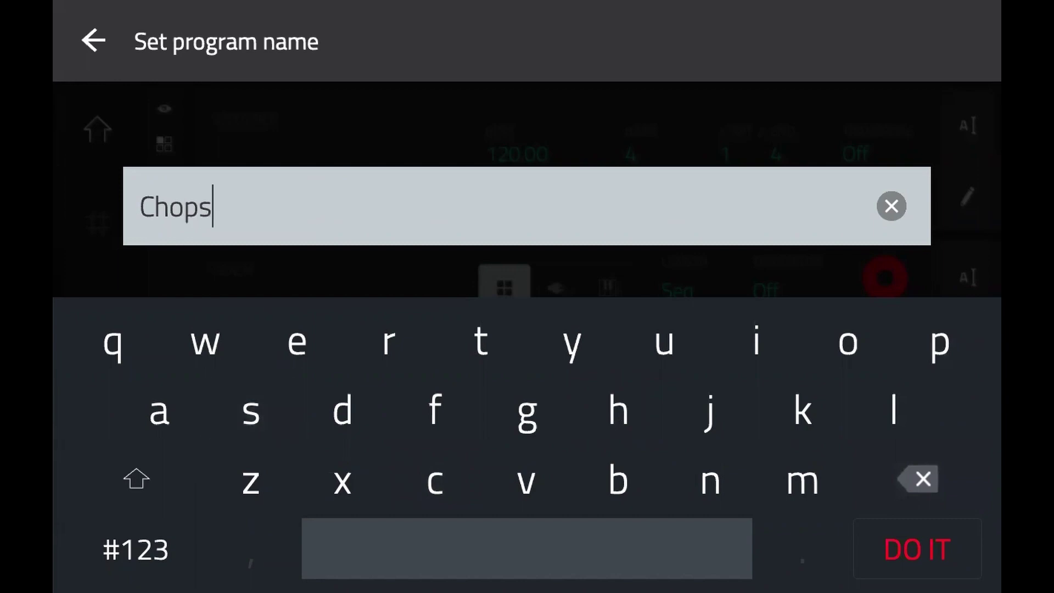
pyautogui.press('Return')
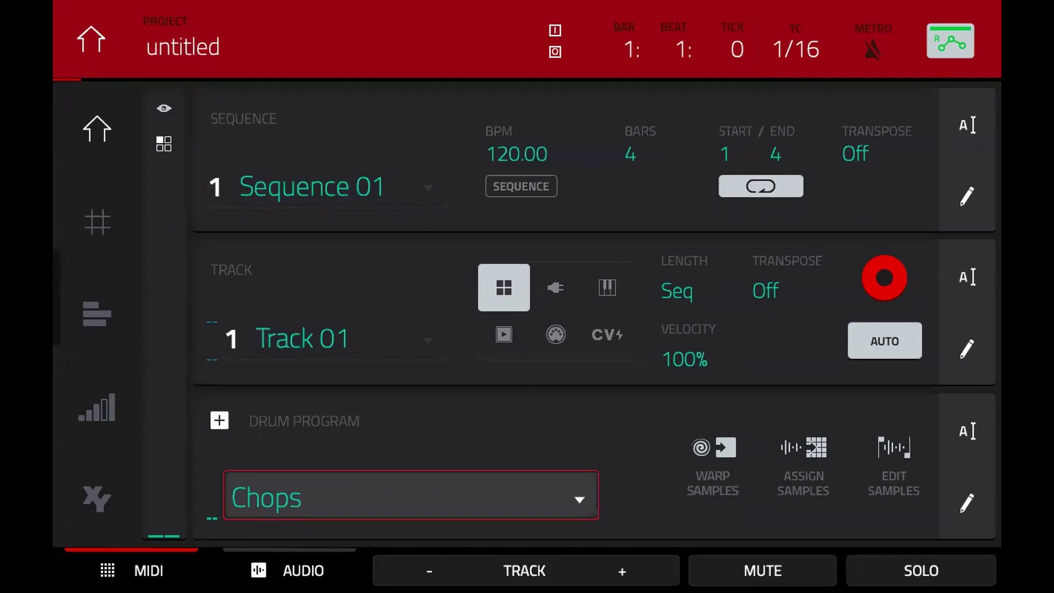
pyautogui.click(967, 276)
pyautogui.write('Chops')
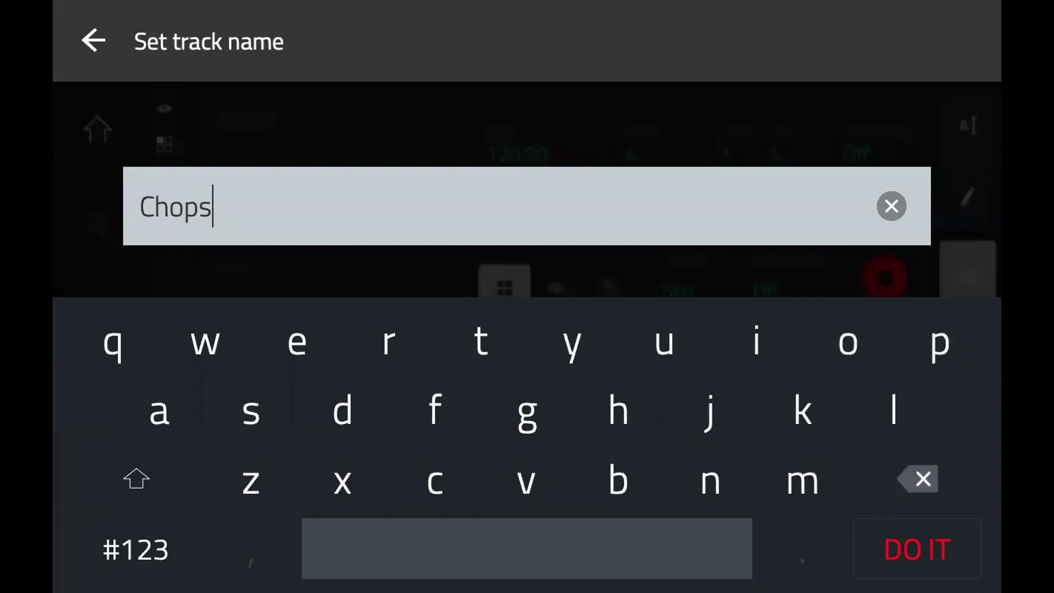
pyautogui.click(916, 548)
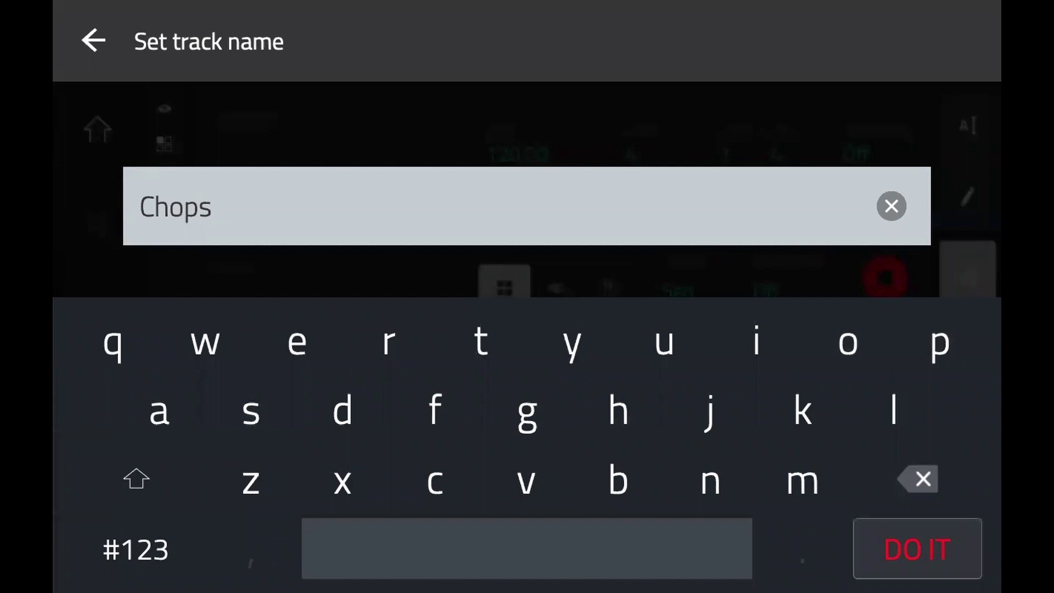
# Rename both the drum program on track 2 and the track itself as Drums, keeping track 2 selected.
pyautogui.click(622, 571)
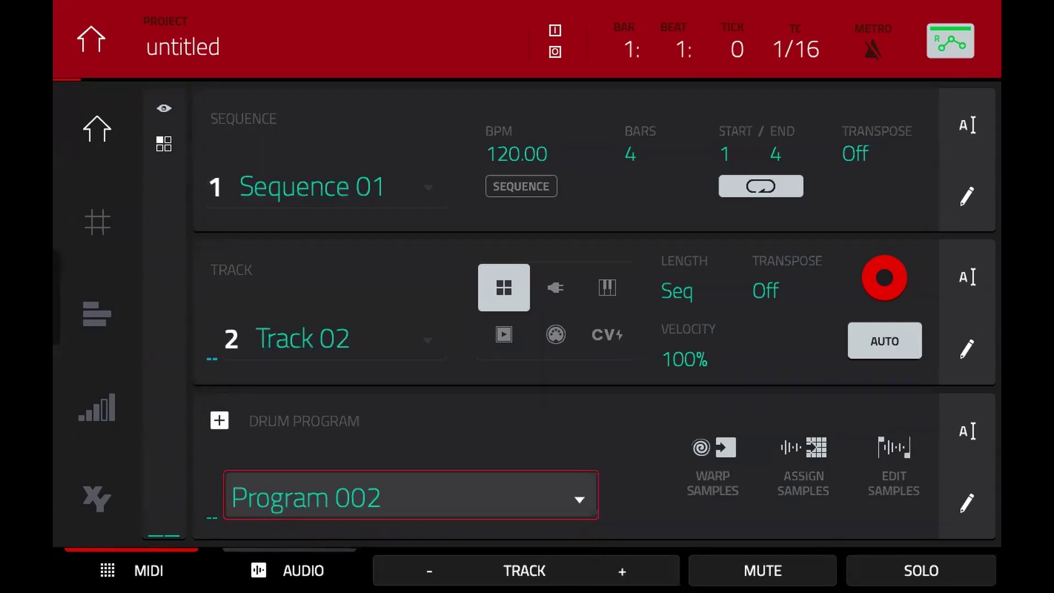
pyautogui.click(967, 430)
pyautogui.write('Drums')
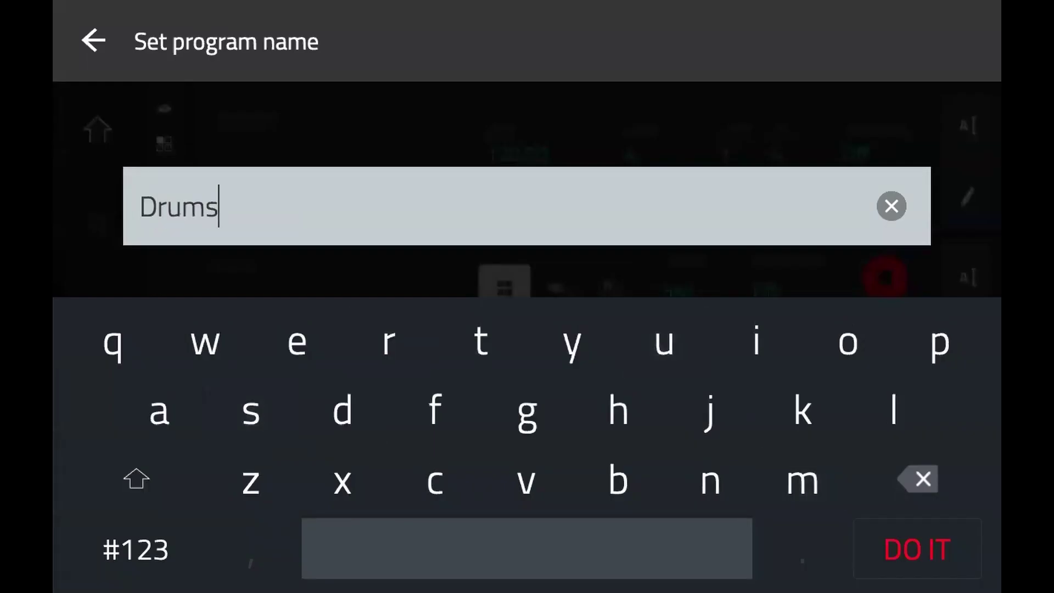
pyautogui.click(916, 549)
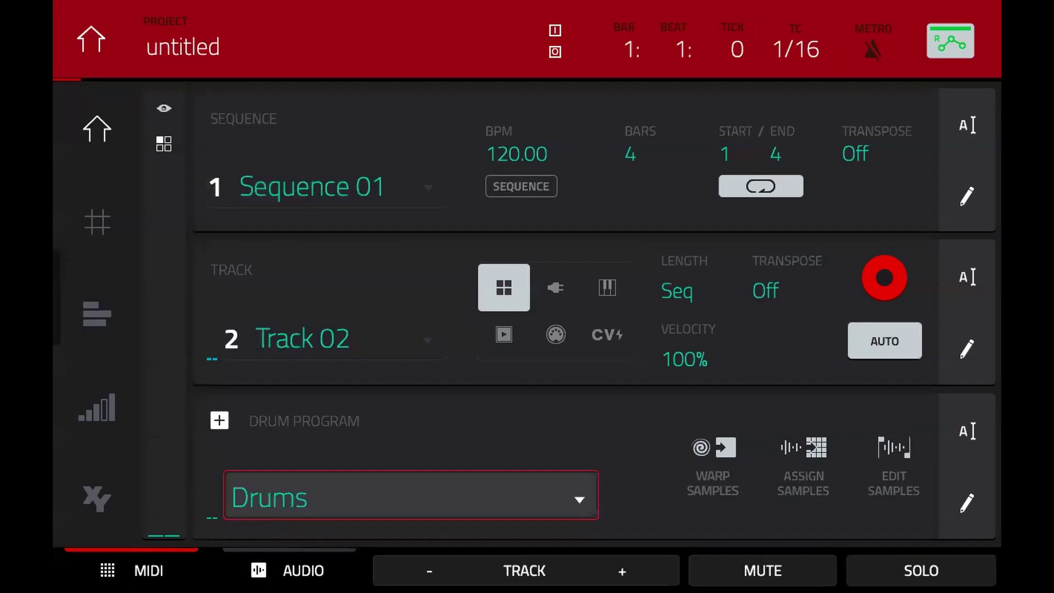
pyautogui.click(966, 349)
pyautogui.write('Drum')
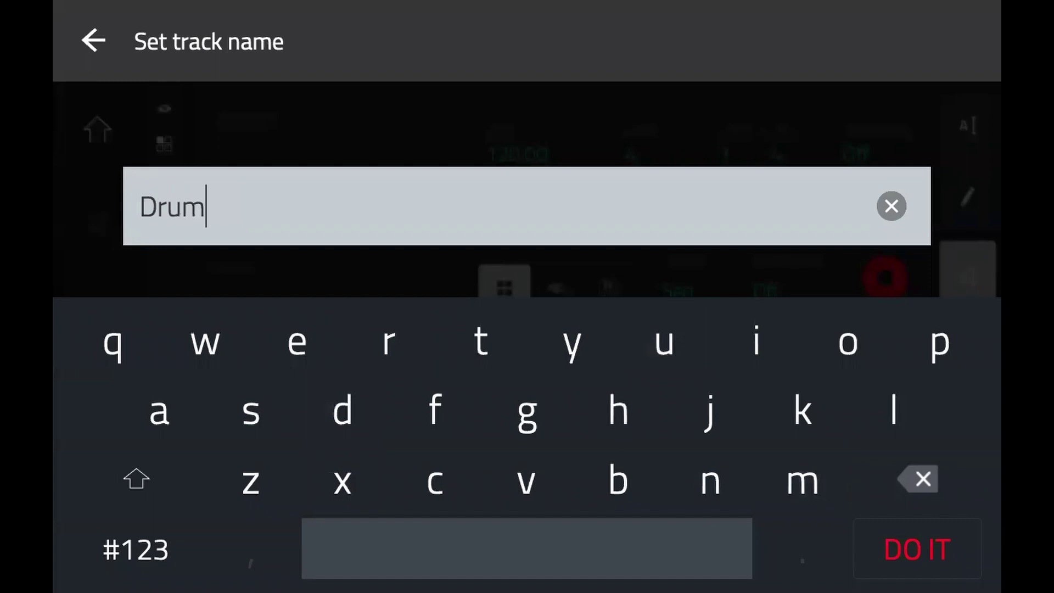
pyautogui.write('s')
pyautogui.press('Return')
pyautogui.click(429, 570)
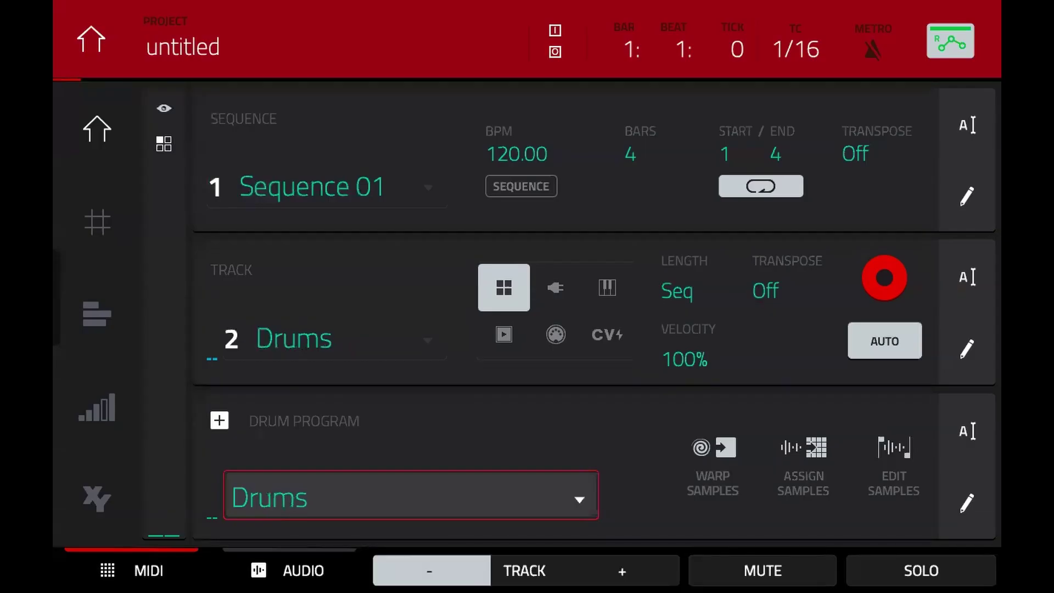
pyautogui.click(622, 571)
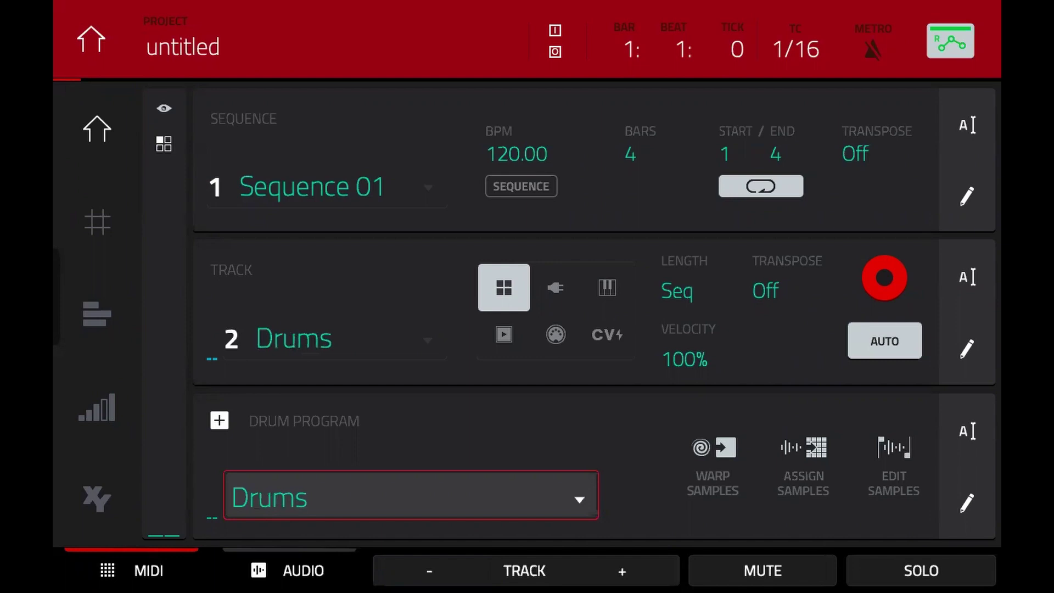
# Browse to the Drums That Knock expansion and filter its contents to show only samples.
pyautogui.press('b')
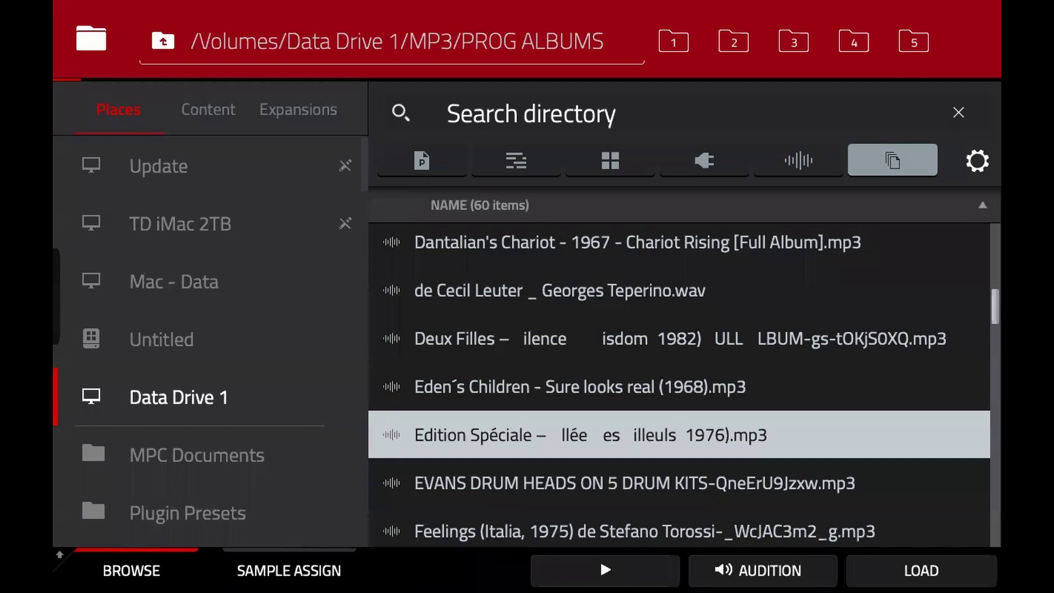
pyautogui.click(298, 109)
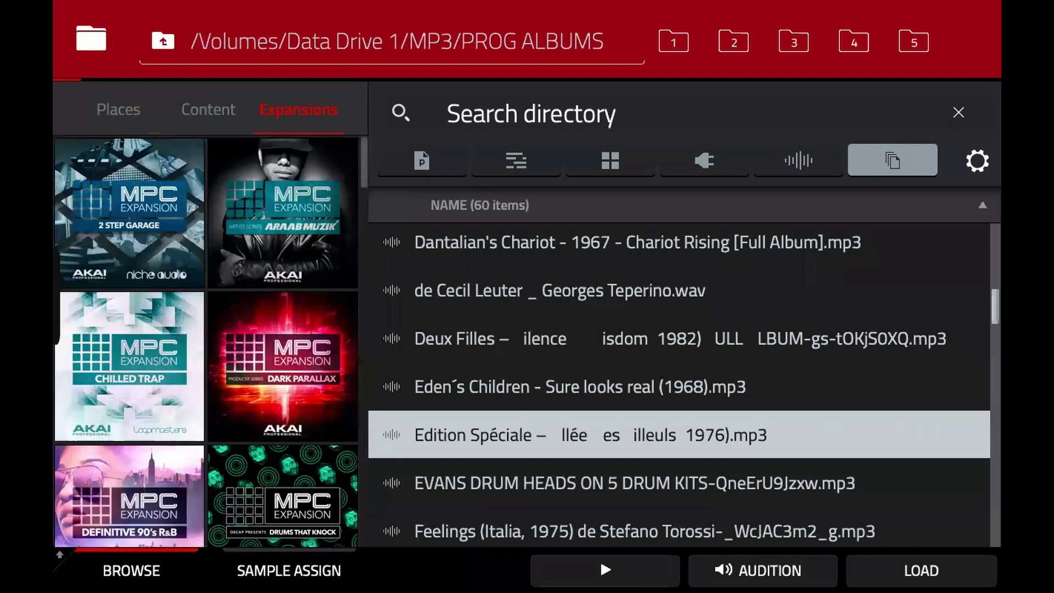
pyautogui.moveTo(282, 366); pyautogui.dragTo(282, 211)
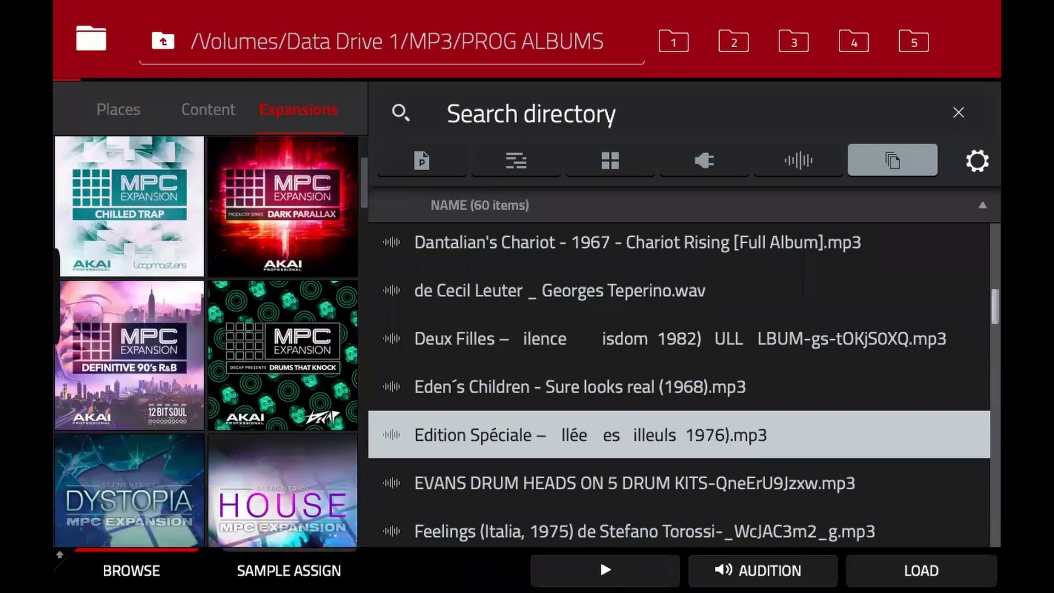
pyautogui.click(282, 355)
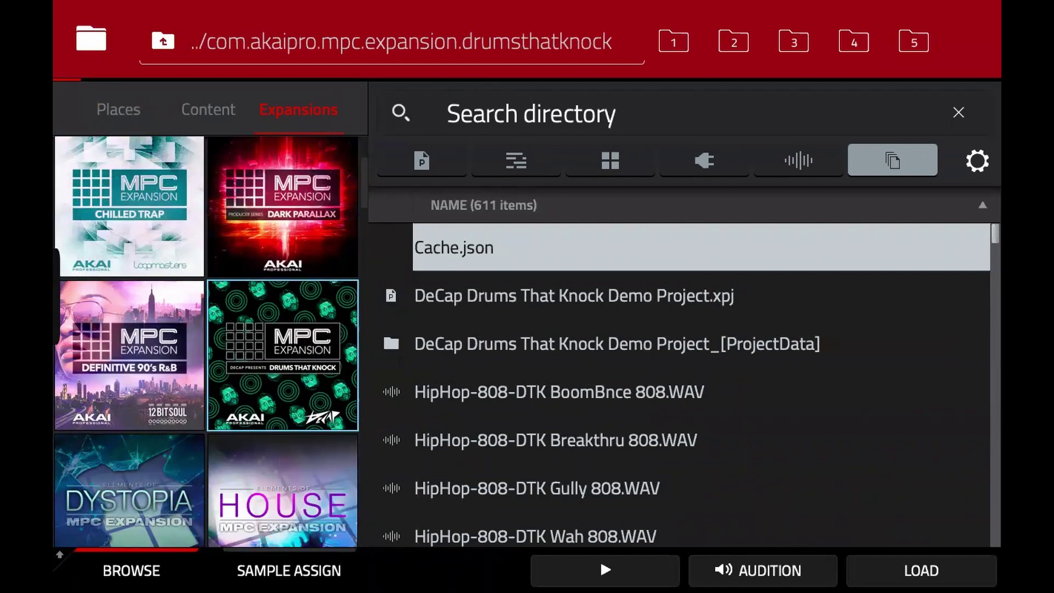
pyautogui.click(798, 160)
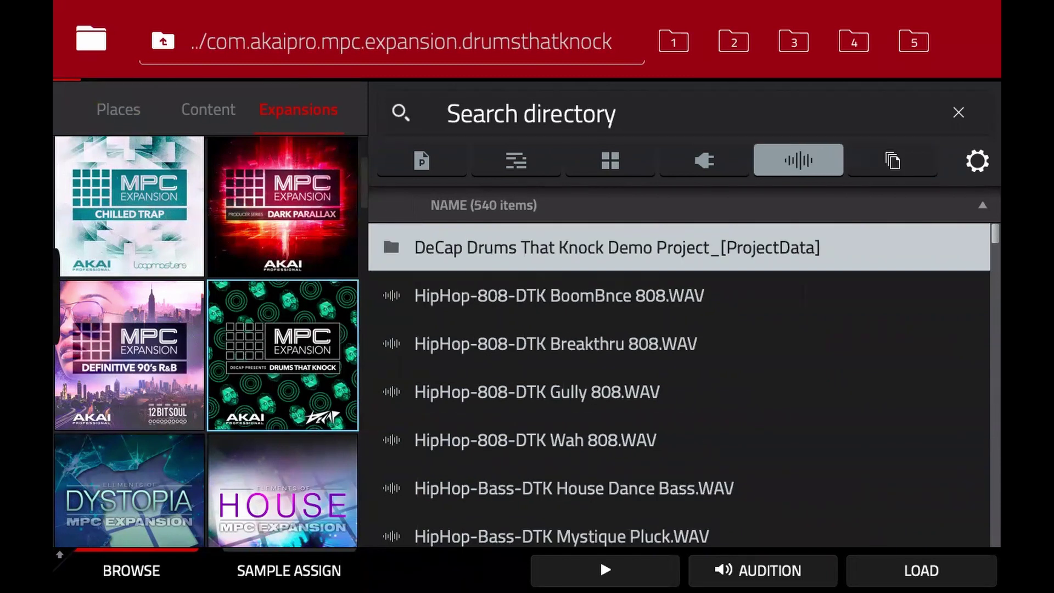
# Search the expansion's samples for Kick and select HipHop-Kick-DTK Breakthru Kick.WAV.
pyautogui.click(531, 114)
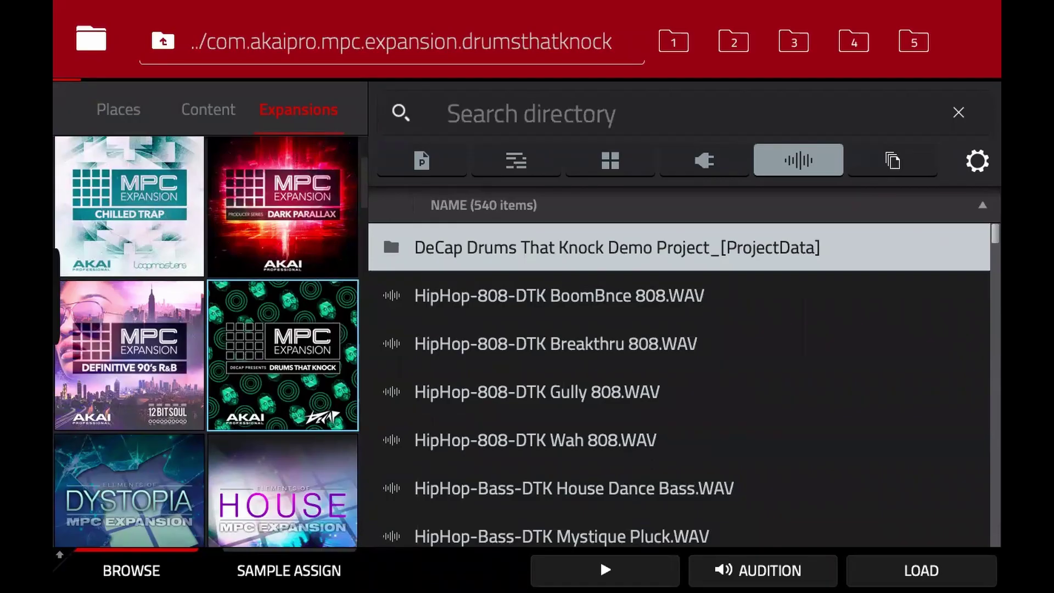
pyautogui.write('Kick')
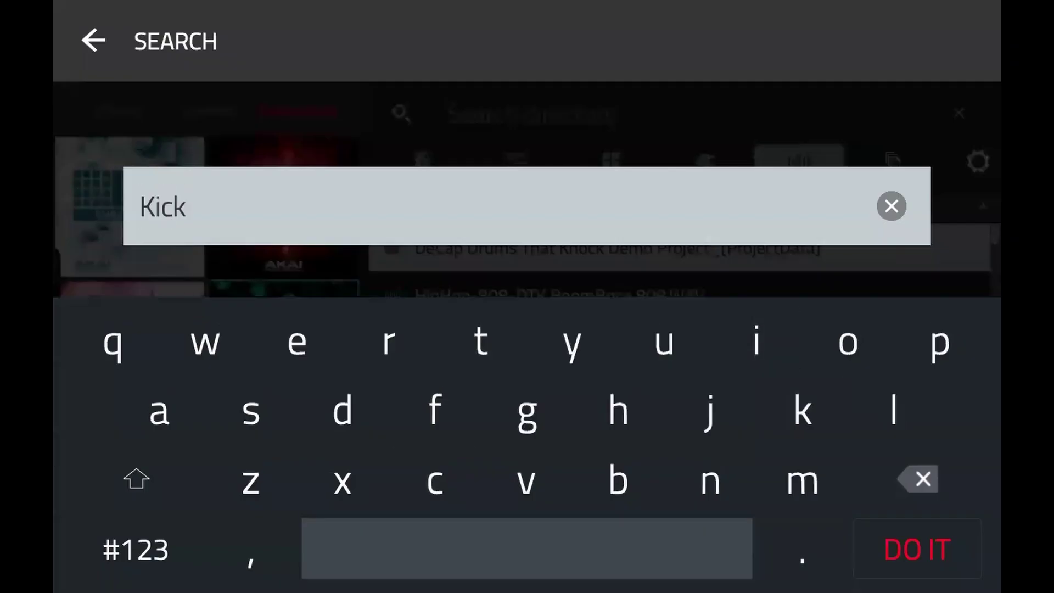
pyautogui.press('Return')
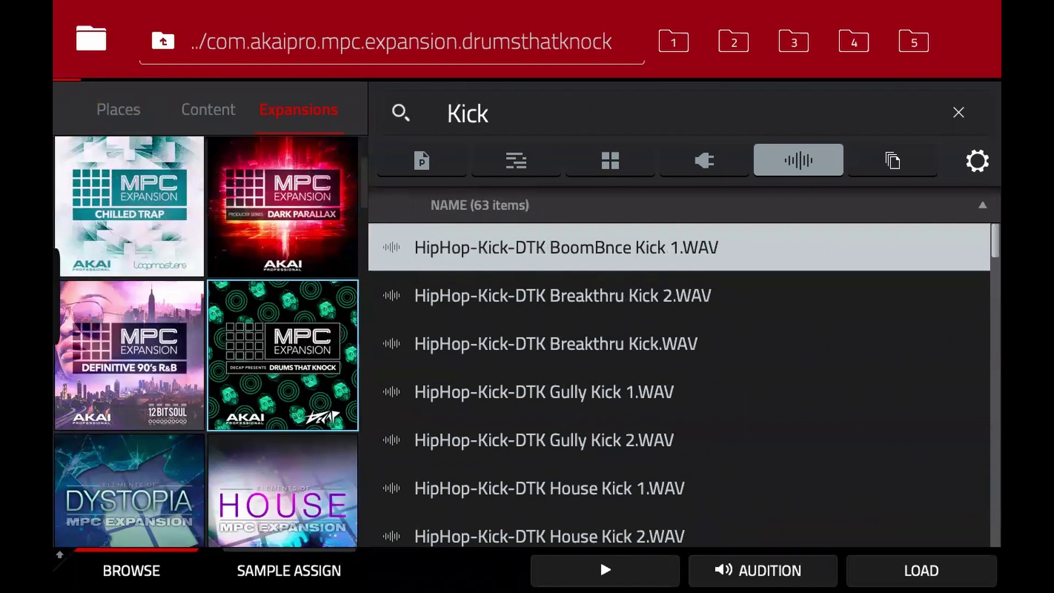
pyautogui.click(563, 295)
pyautogui.click(555, 343)
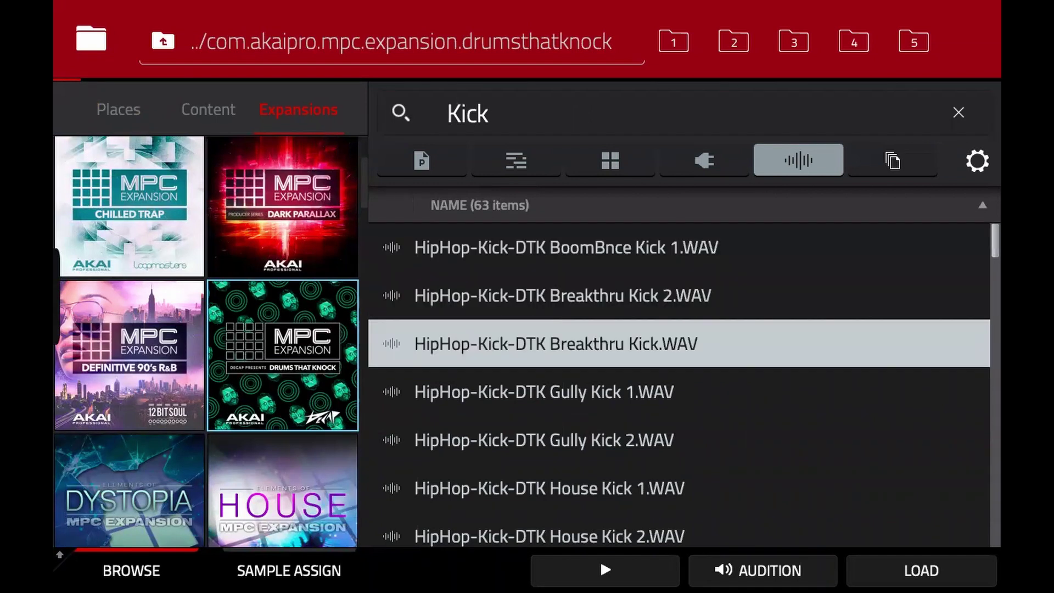
# Enable automatic auditioning of samples and load HipHop-Kick-DTK Breakthru Kick.WAV.
pyautogui.click(762, 571)
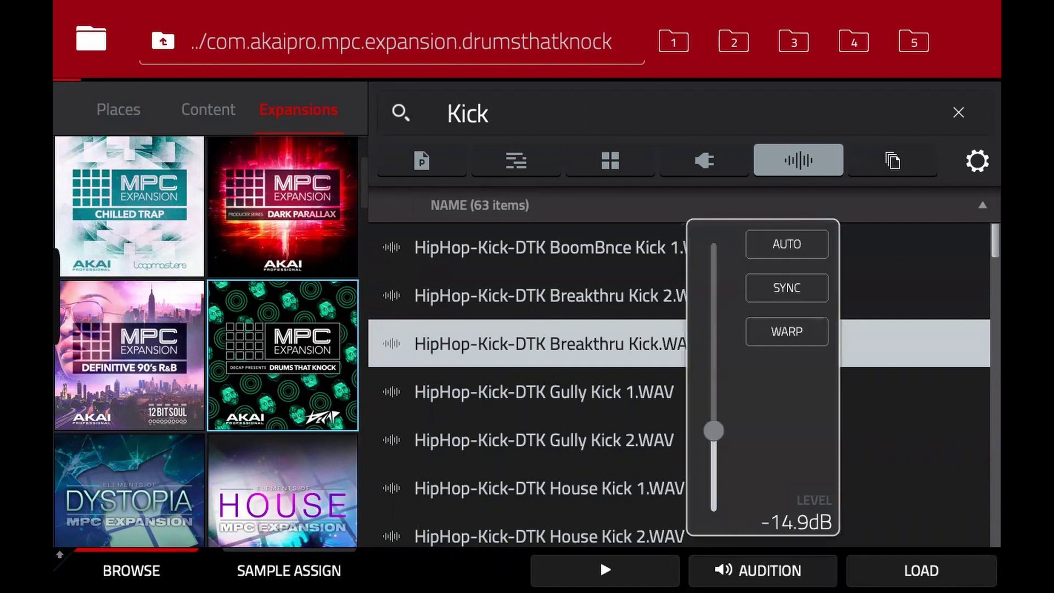
pyautogui.click(786, 244)
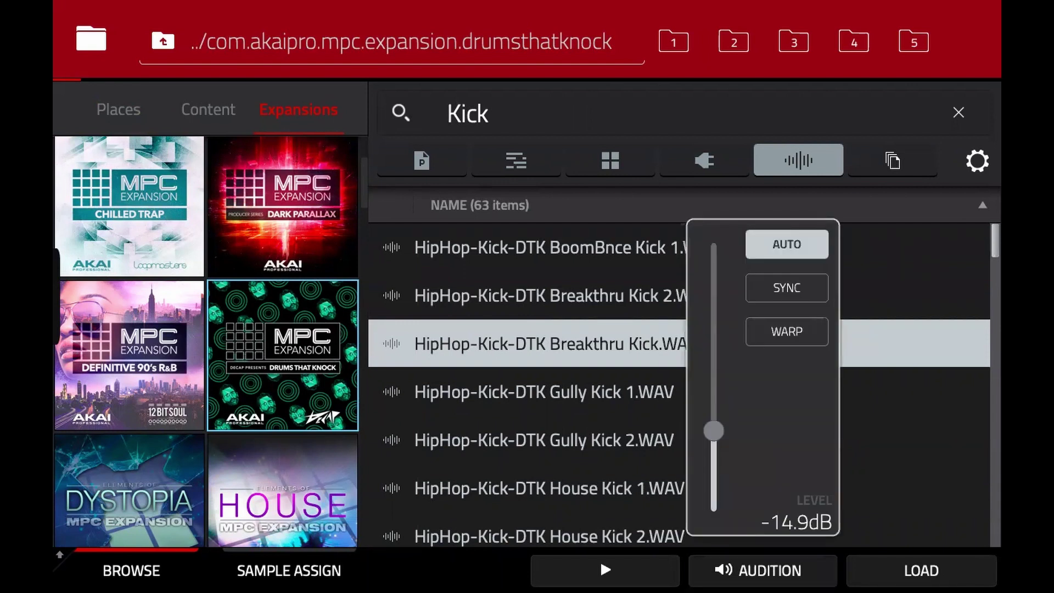
pyautogui.click(527, 440)
pyautogui.click(527, 344)
pyautogui.click(921, 570)
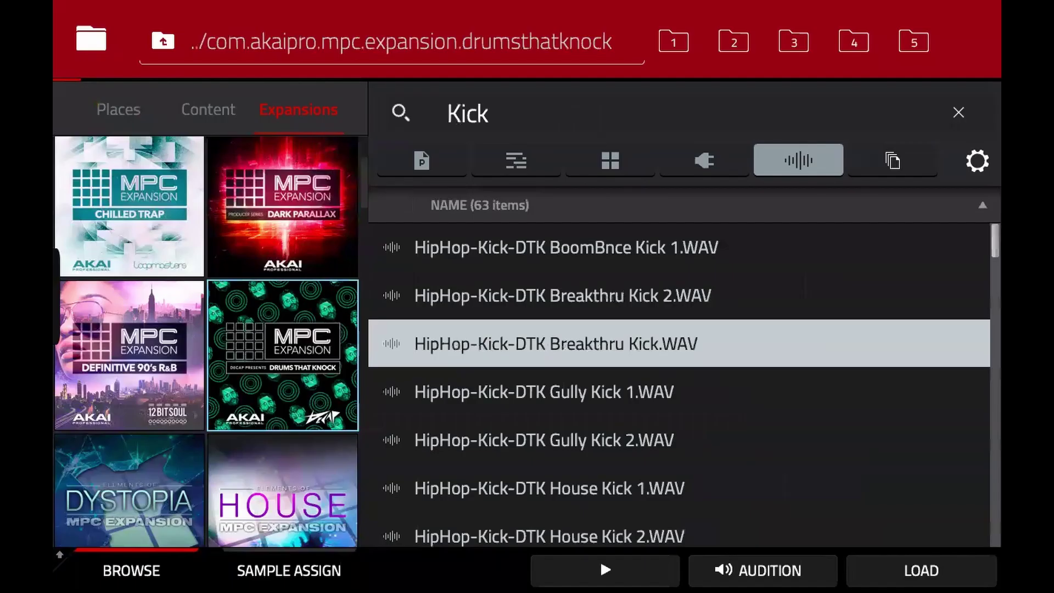
# Search the expansion's samples for Snare, audition the results and load HipHop-Snare-DTK Intimt ClpSnare.WAV.
pyautogui.click(467, 113)
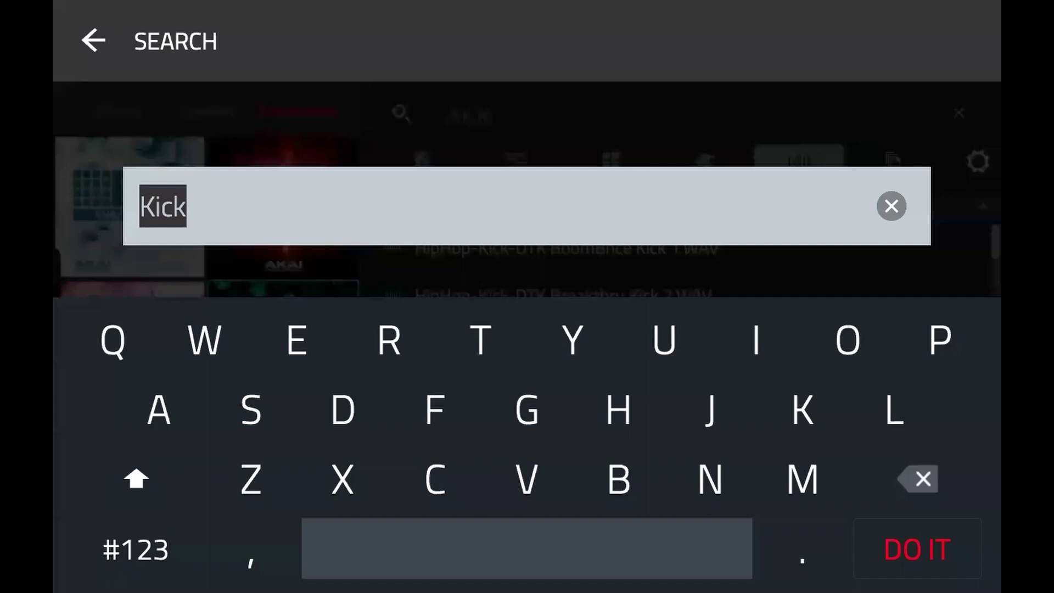
pyautogui.write('Snare')
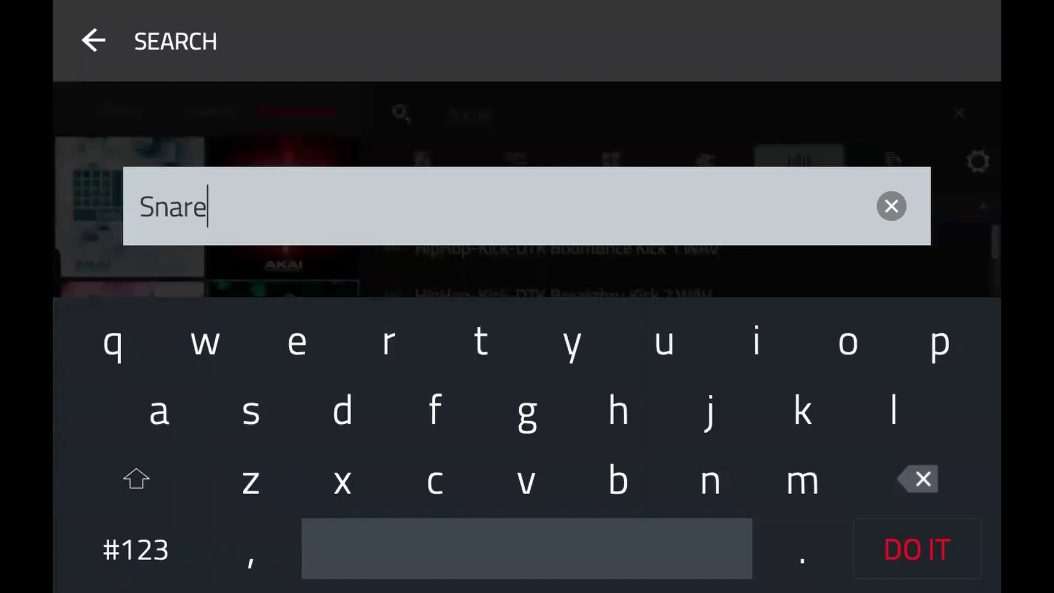
pyautogui.press('Return')
pyautogui.click(556, 295)
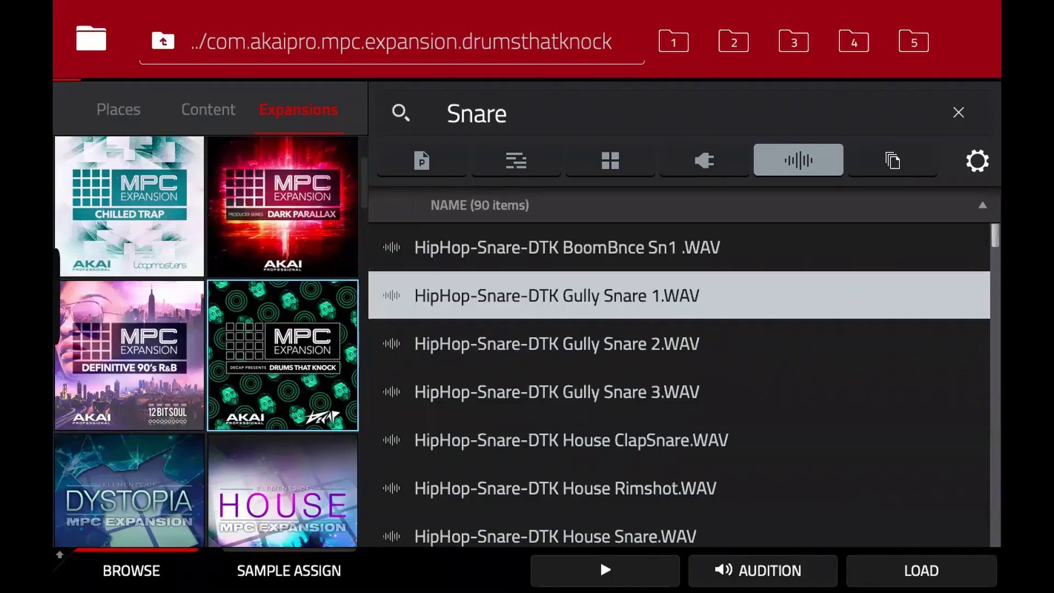
pyautogui.press('Down')
pyautogui.press('Down')
pyautogui.press('Down')
pyautogui.press('Down')
pyautogui.press('Down')
pyautogui.press('Down')
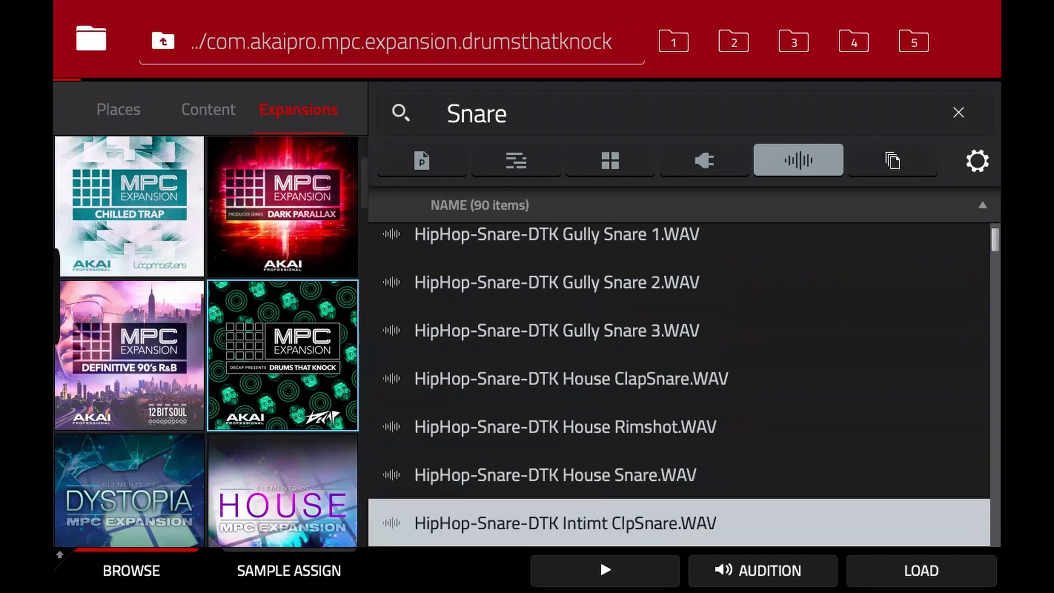
pyautogui.press('Return')
# Search the expansion's samples for Hihat.
pyautogui.click(477, 113)
pyautogui.write('Hiha')
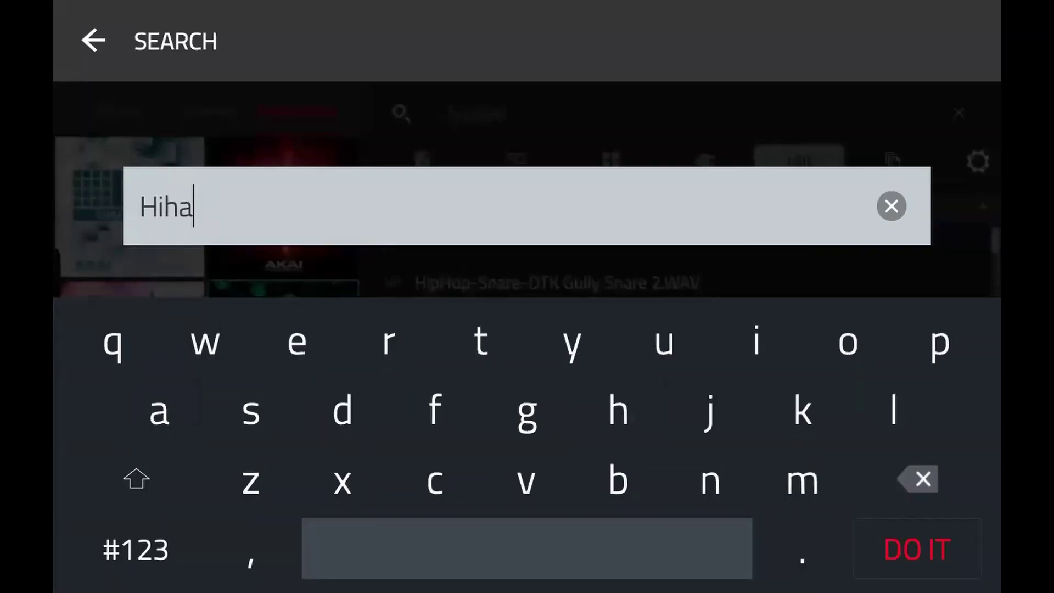
pyautogui.write('t')
pyautogui.press('Return')
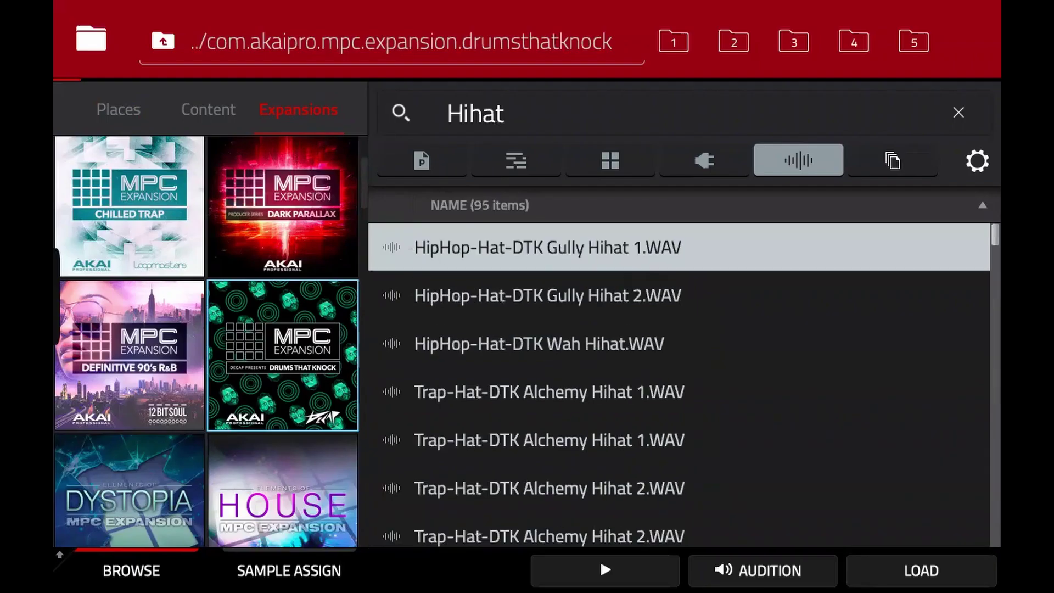
# Audition the hi-hat samples in turn, load Trap-Hat-DTK Courage Hihat.WAV and return to the main view.
pyautogui.press('Down')
pyautogui.press('Down')
pyautogui.press('Down')
pyautogui.press('Down')
pyautogui.press('Down')
pyautogui.press('Down')
pyautogui.press('Down')
pyautogui.press('Down')
pyautogui.press('Down')
pyautogui.press('Down')
pyautogui.press('Down')
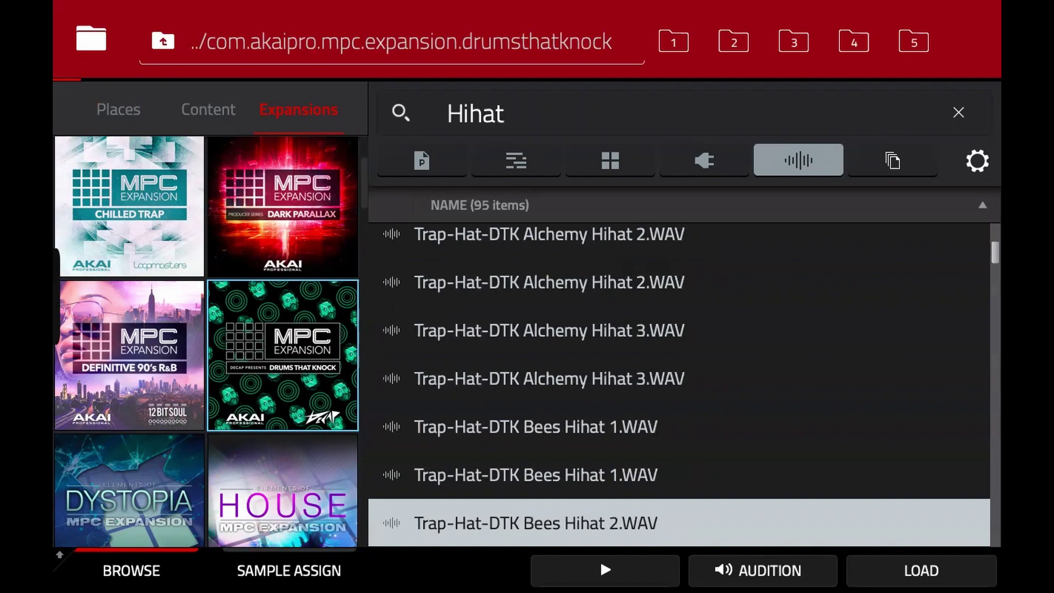
pyautogui.press('Down')
pyautogui.press('Down')
pyautogui.press('Down')
pyautogui.press('Down')
pyautogui.press('Down')
pyautogui.press('Down')
pyautogui.press('Down')
pyautogui.press('Down')
pyautogui.press('Down')
pyautogui.press('Down')
pyautogui.press('Down')
pyautogui.press('Down')
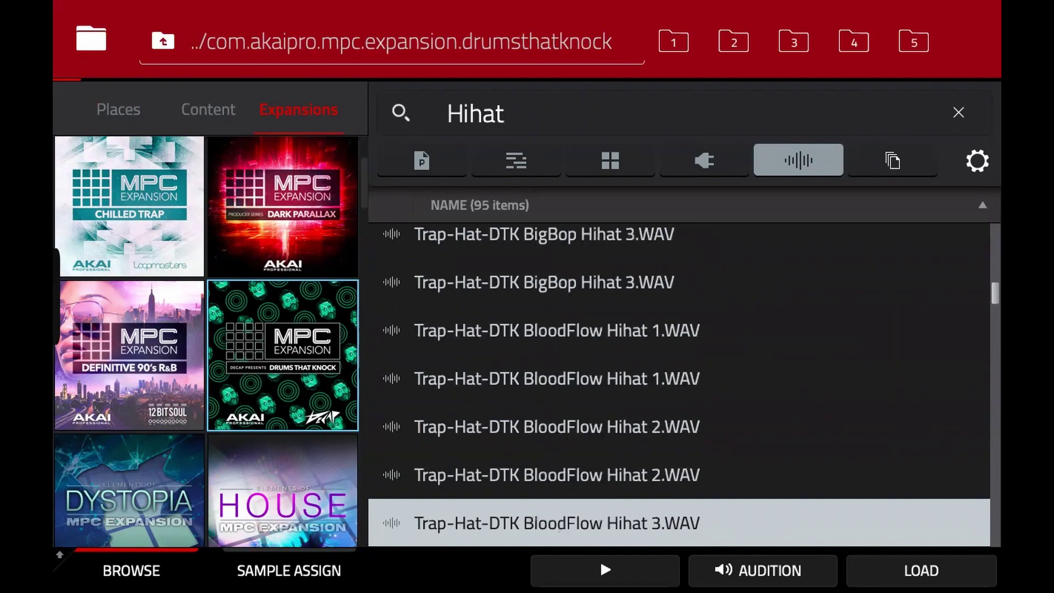
pyautogui.press('Down')
pyautogui.press('Down')
pyautogui.press('Down')
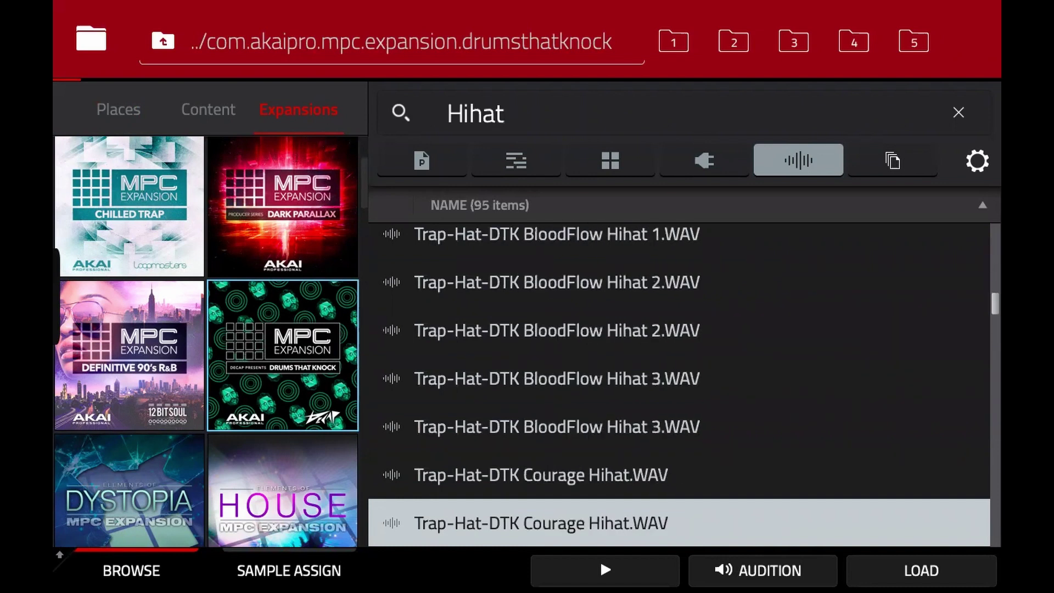
pyautogui.press('F6')
pyautogui.press('Escape')
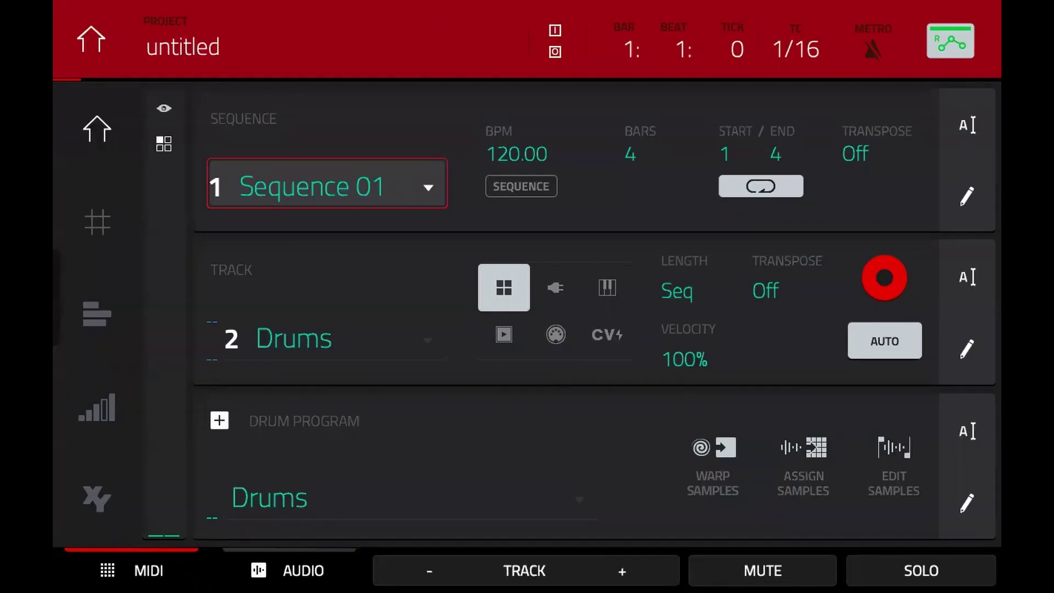
# Set the tempo of Sequence 01 to 90 BPM and turn on the metronome.
pyautogui.click(521, 144)
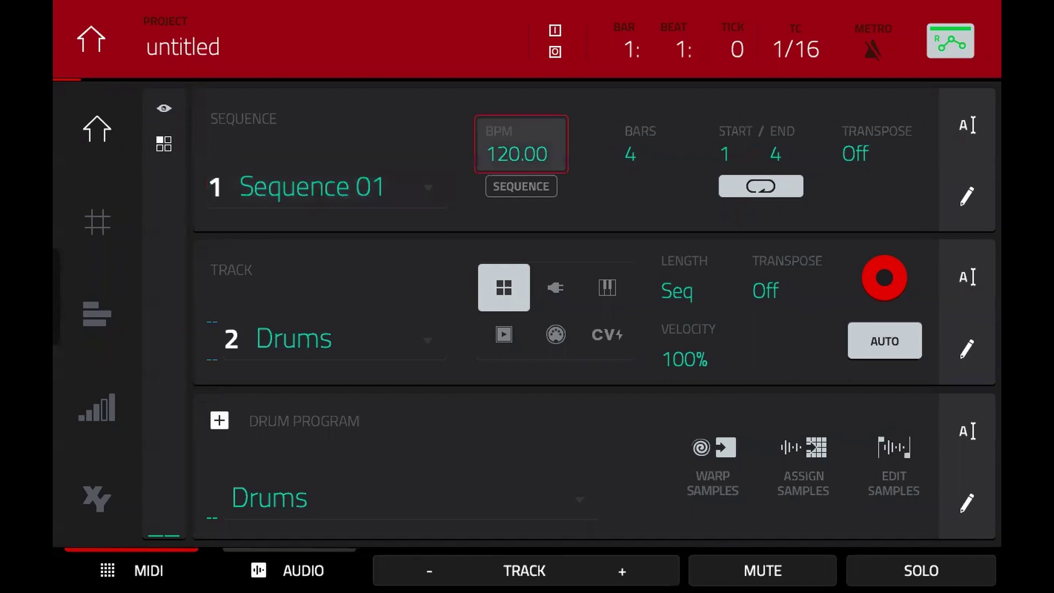
pyautogui.scroll(-2, 521, 144)
pyautogui.scroll(-19, 521, 154)
pyautogui.scroll(-9, 521, 154)
pyautogui.press('c')
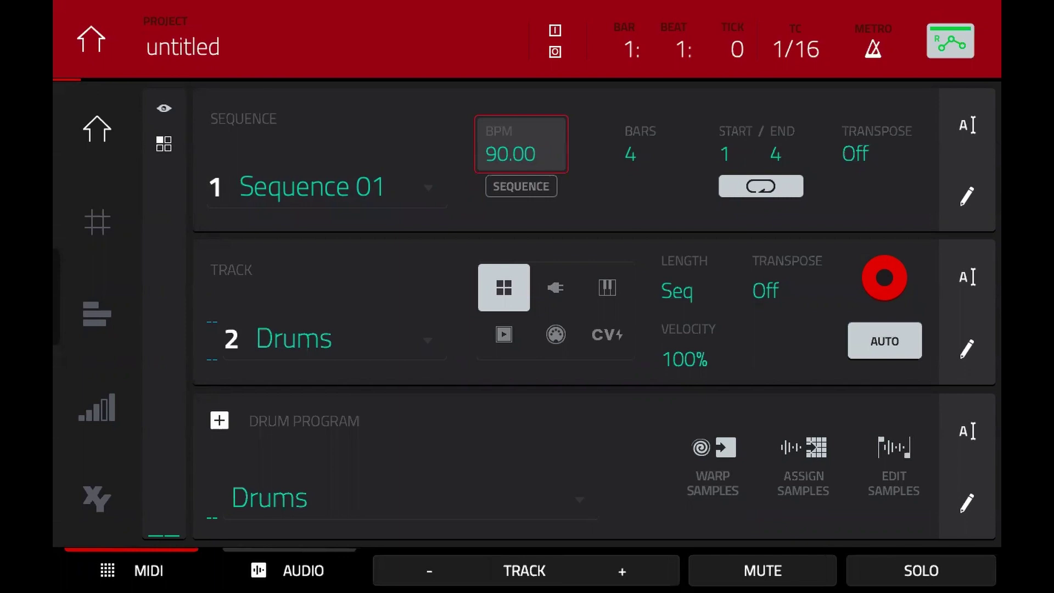
# Set the length of Sequence 01 to 2 bars and record a drum pattern on the Drums track.
pyautogui.click(735, 143)
pyautogui.click(640, 144)
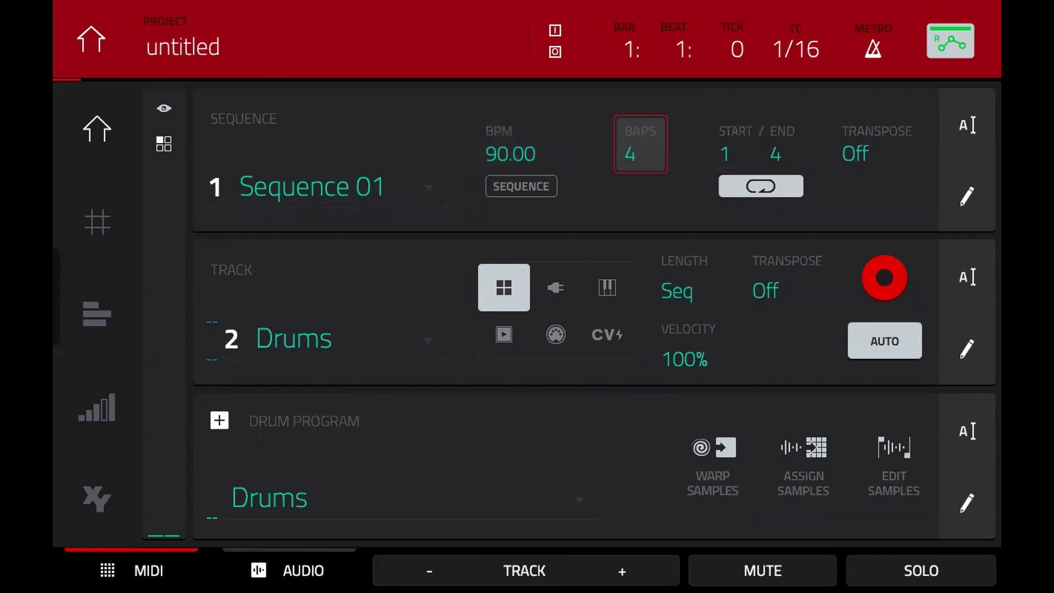
pyautogui.scroll(-2, 640, 144)
pyautogui.press('space')
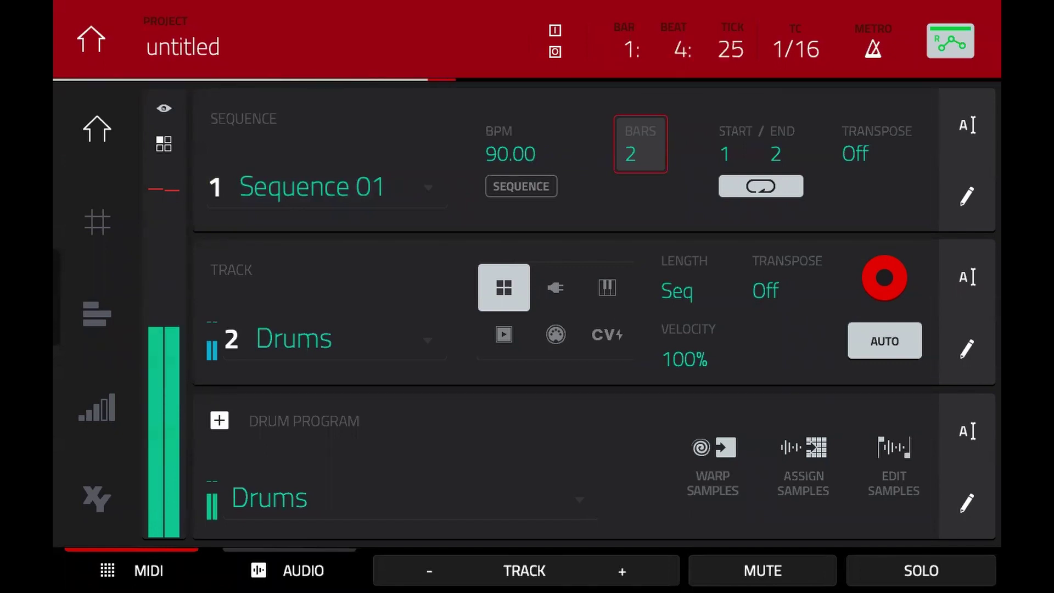
pyautogui.press('space')
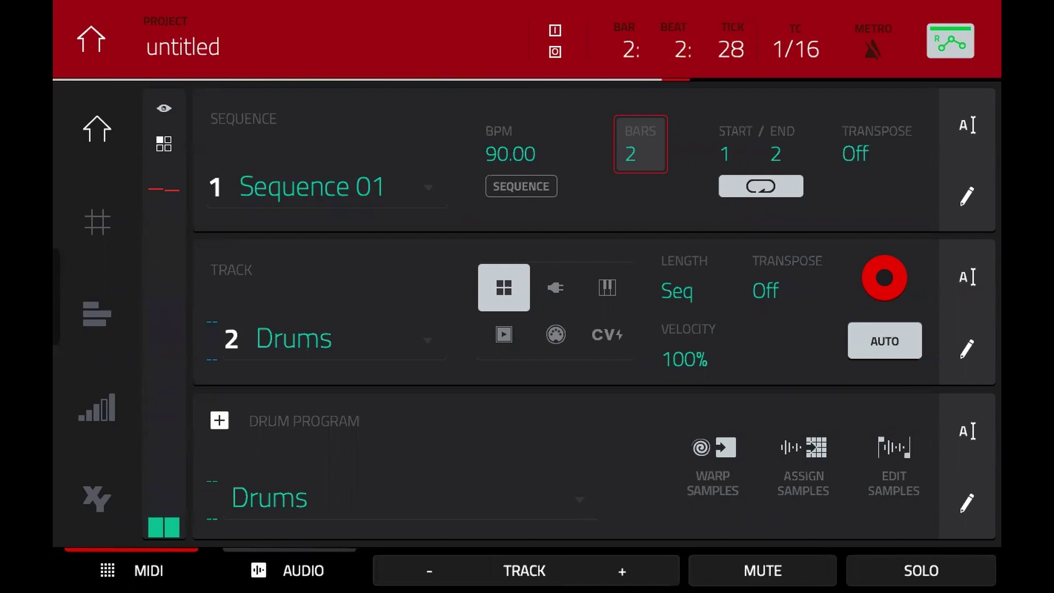
# Open the Drums program for editing and select the hi-hat's layer 1 level on pad A03.
pyautogui.click(327, 184)
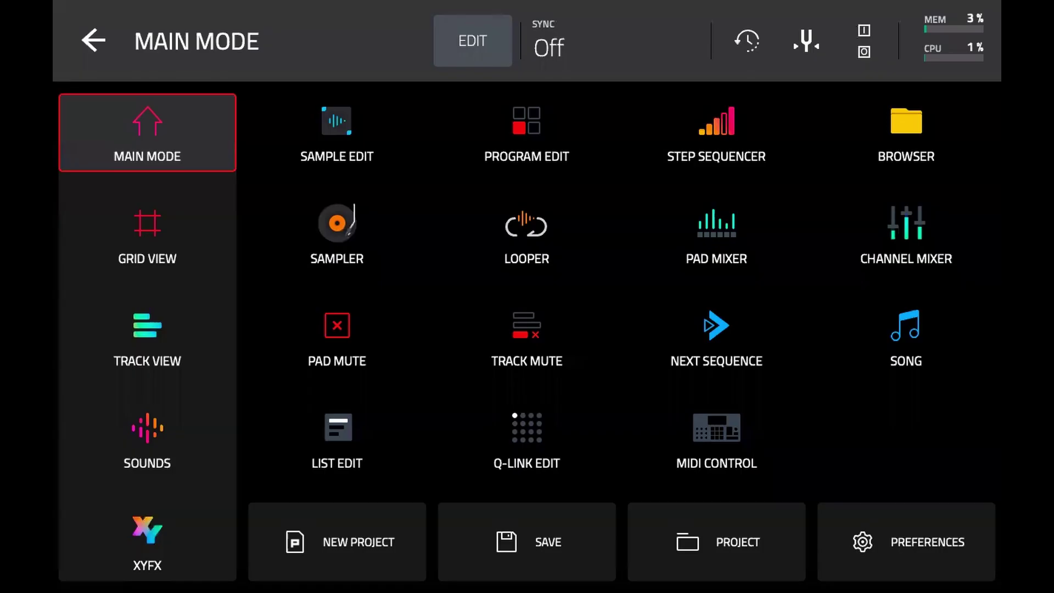
pyautogui.click(526, 132)
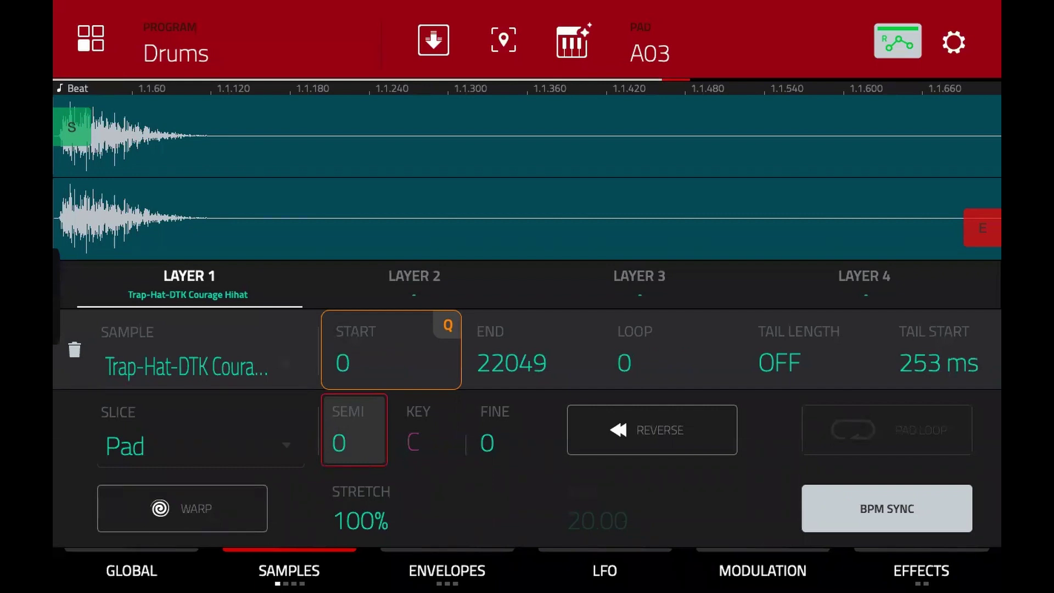
pyautogui.click(289, 570)
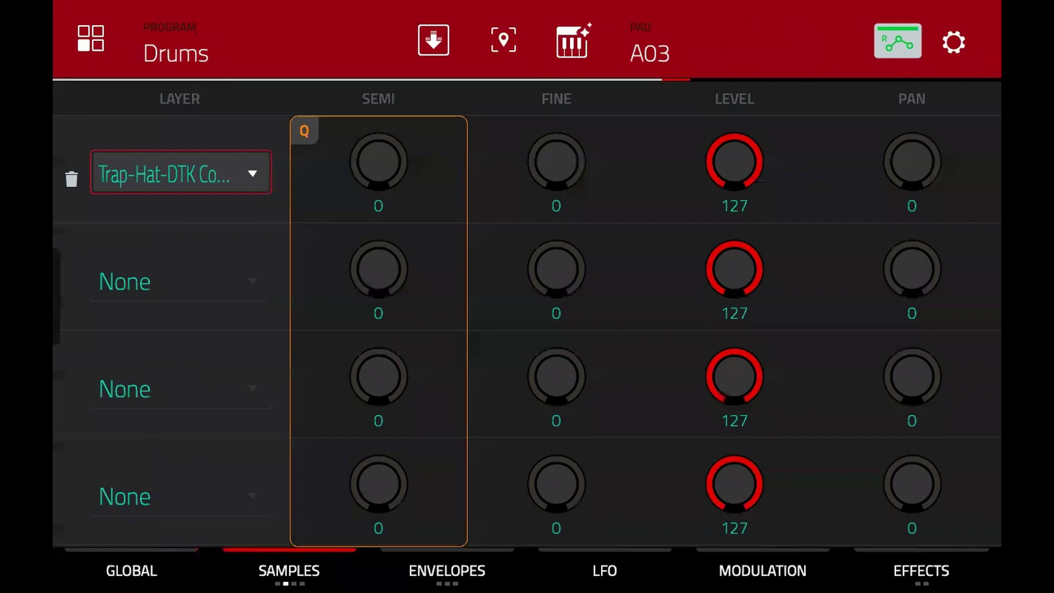
pyautogui.click(733, 169)
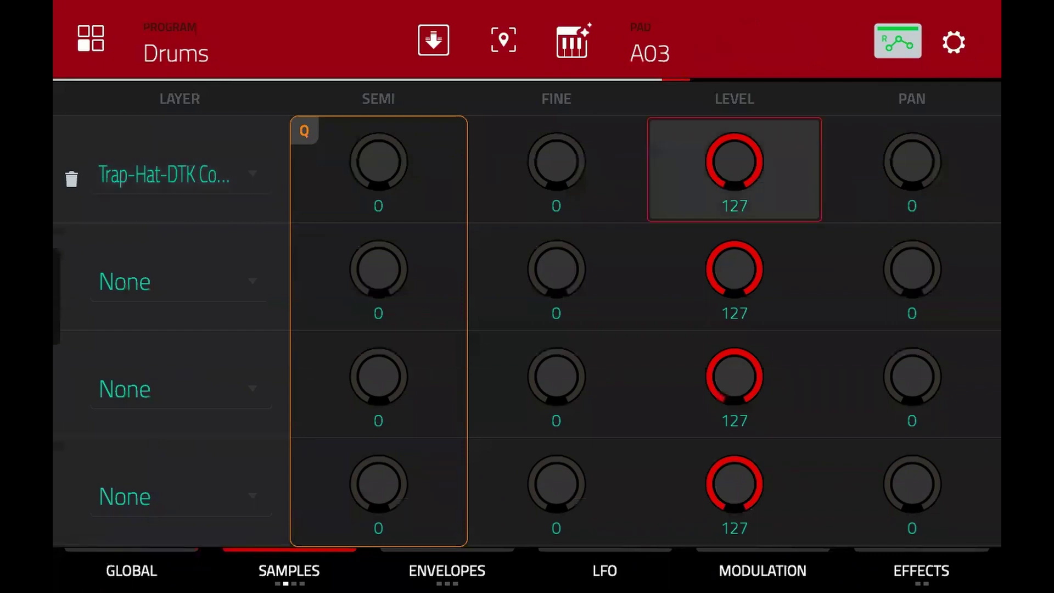
# Check pad A03's overall level in the global settings and return to its sample layer levels.
pyautogui.click(131, 570)
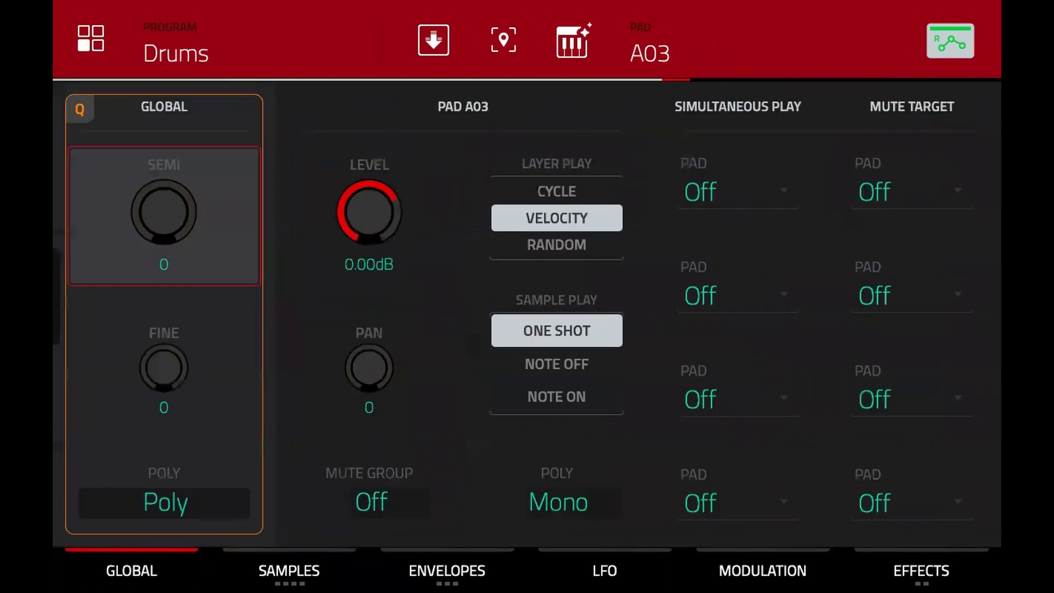
pyautogui.click(368, 215)
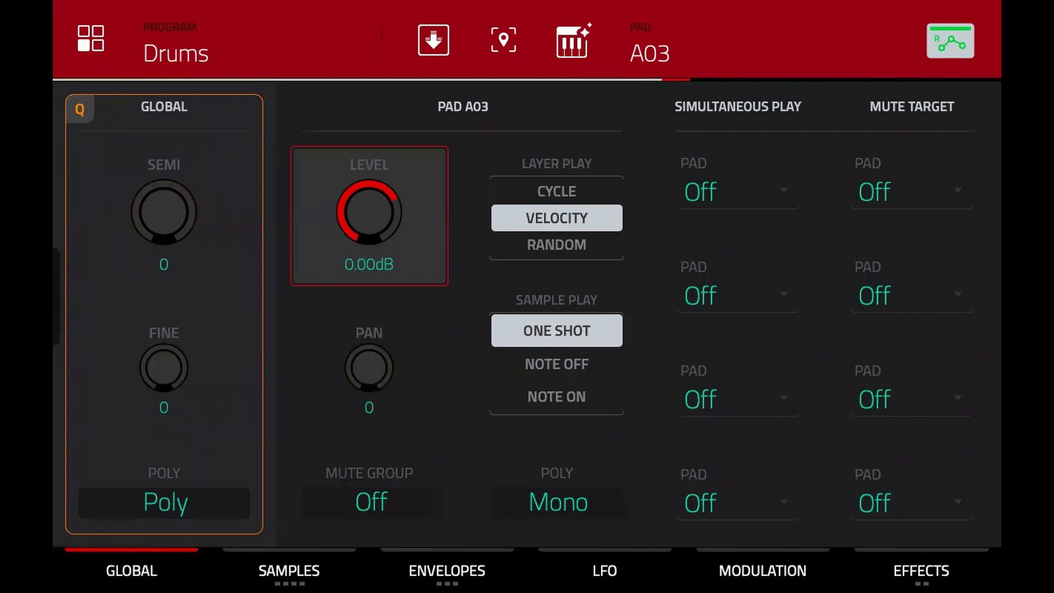
pyautogui.click(289, 570)
pyautogui.click(289, 570)
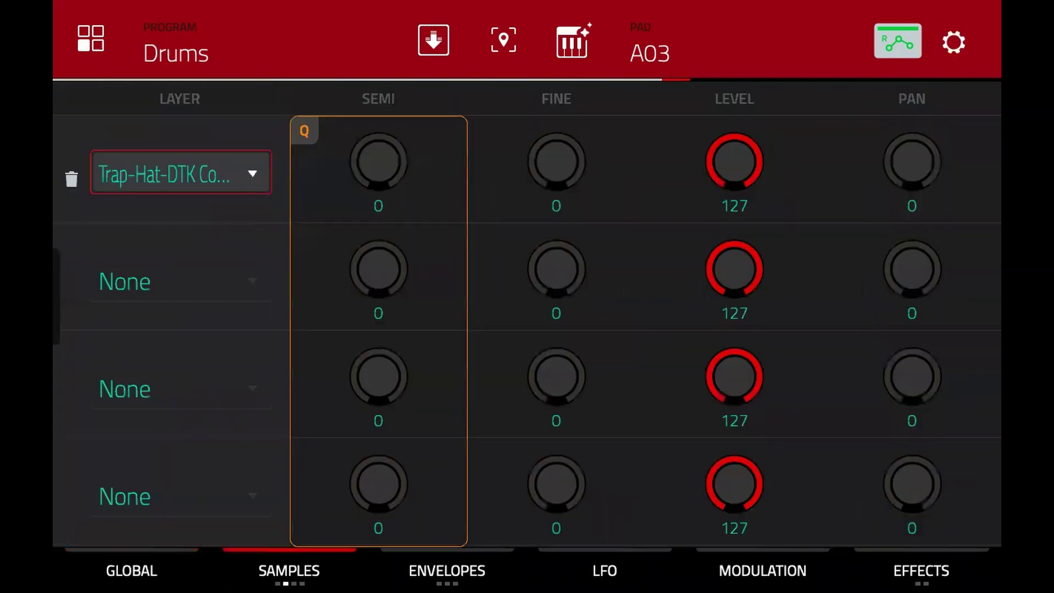
# Lower the layer 1 level of the hi-hat on pad A03, the snare on A02 and the kick on A01.
pyautogui.moveTo(734, 161); pyautogui.dragTo(733, 199)
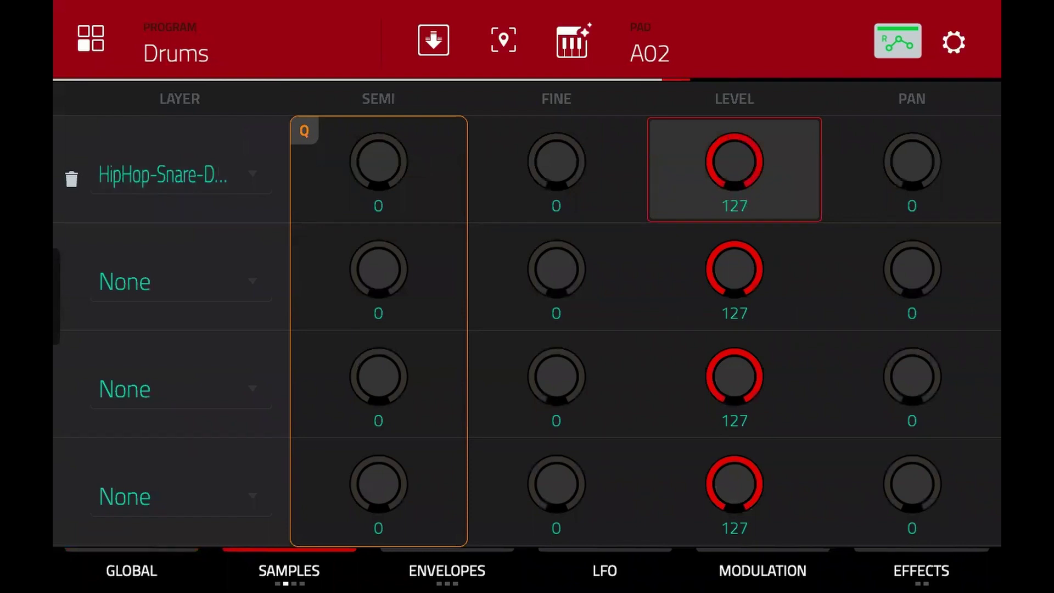
pyautogui.moveTo(734, 161); pyautogui.dragTo(734, 199)
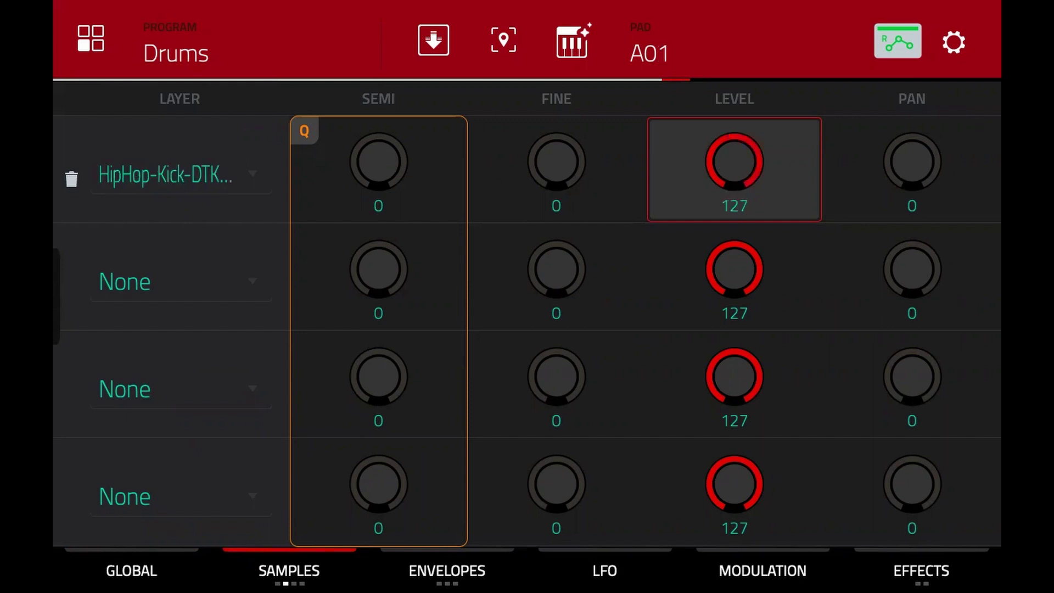
pyautogui.moveTo(733, 162); pyautogui.dragTo(734, 192)
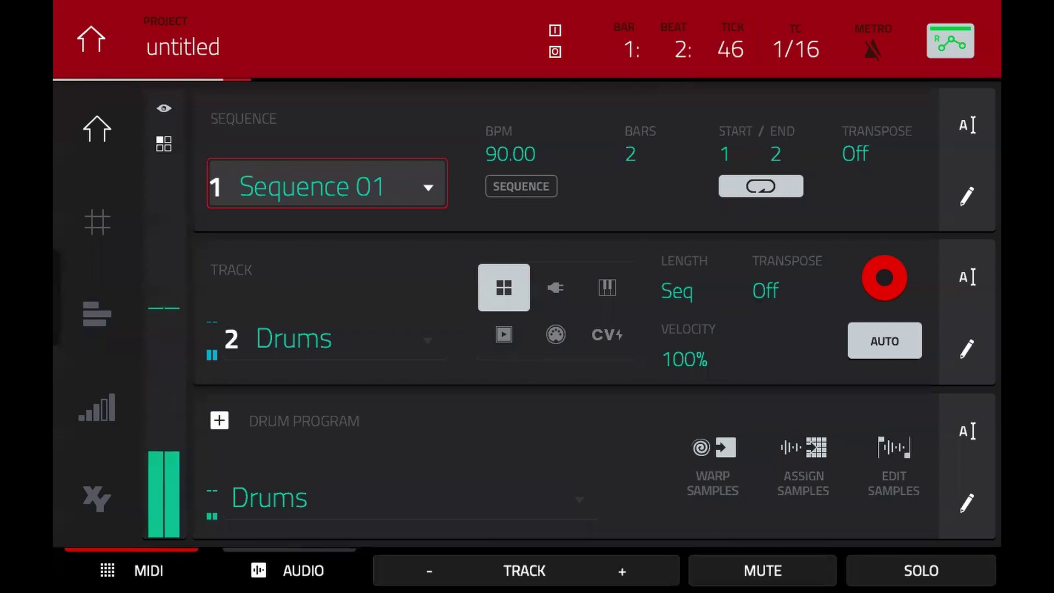
# Switch to track 1, Chops, and run the sequence with the metronome to record the chops.
pyautogui.click(429, 570)
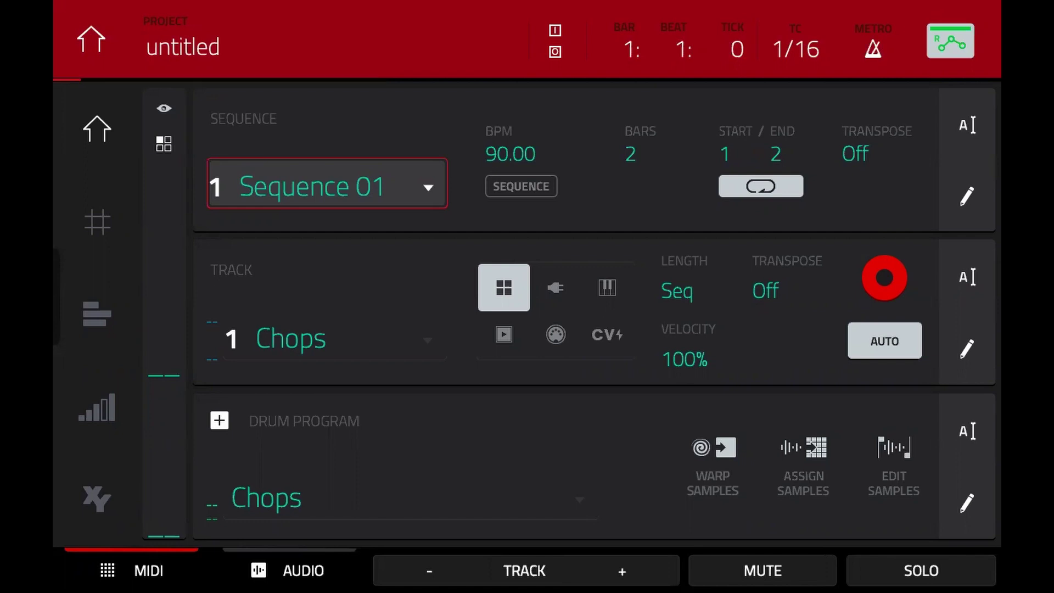
pyautogui.press('space')
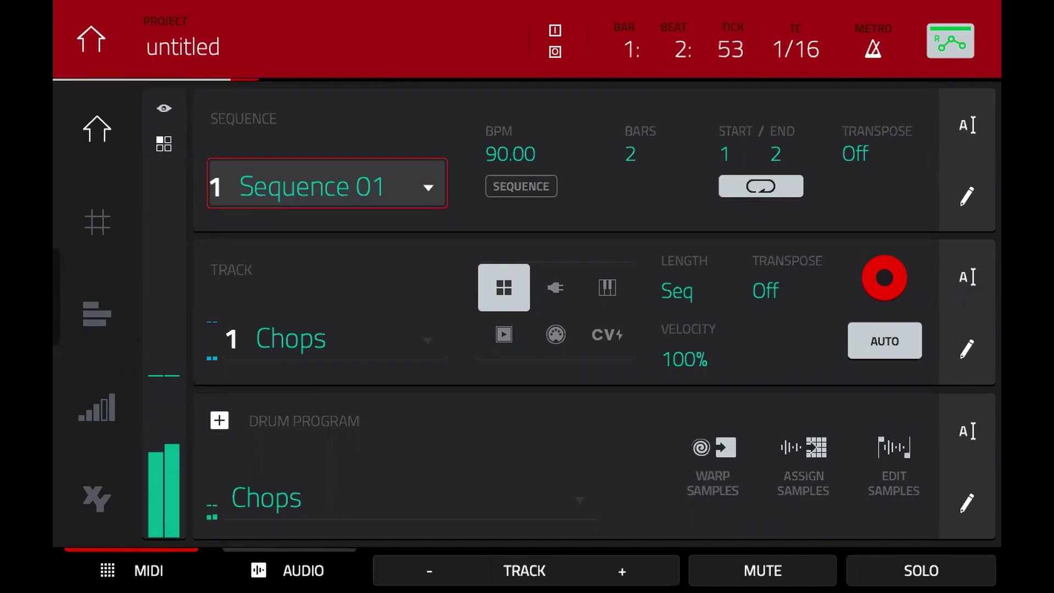